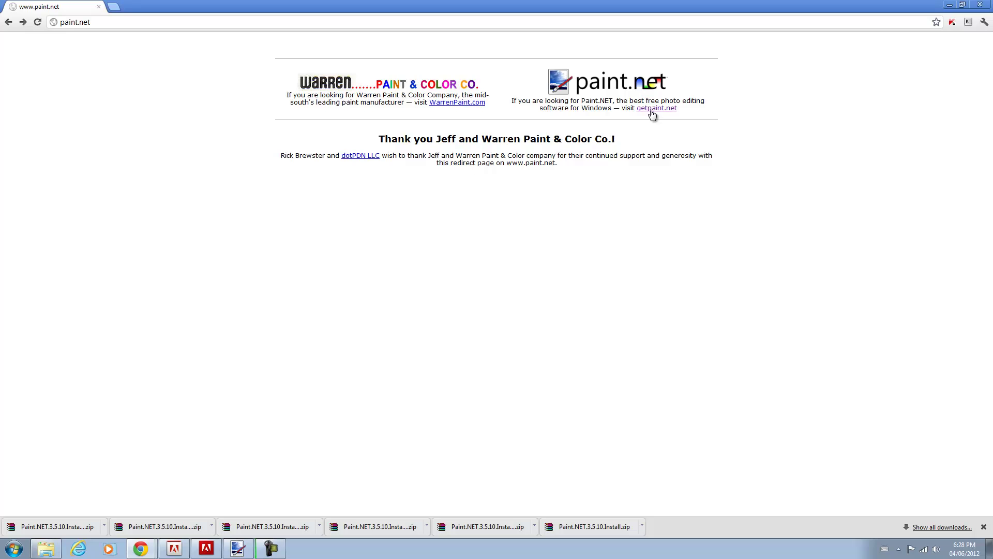
Step: Start the Paint.NET v3.5.10 download from getpaint.net, then minimize Chrome
{"action": "left_click", "coordinate": [652, 109]}
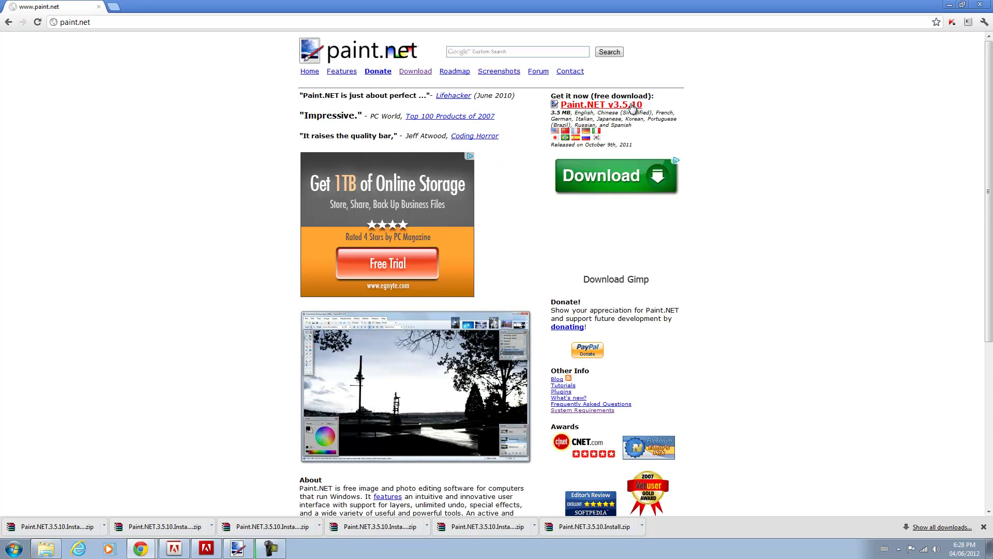
{"action": "left_click", "coordinate": [632, 106]}
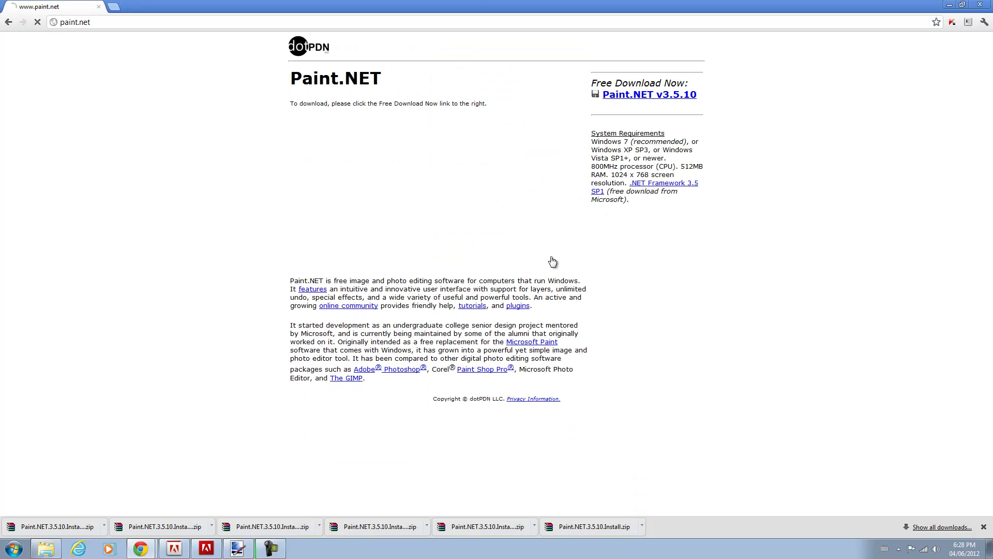
{"action": "left_click", "coordinate": [661, 96]}
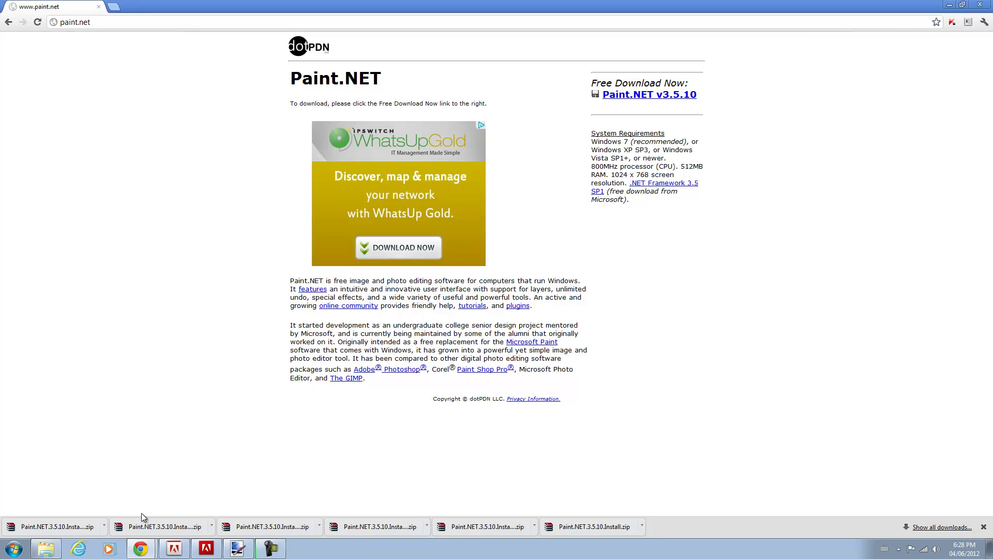
{"action": "left_click", "coordinate": [946, 4]}
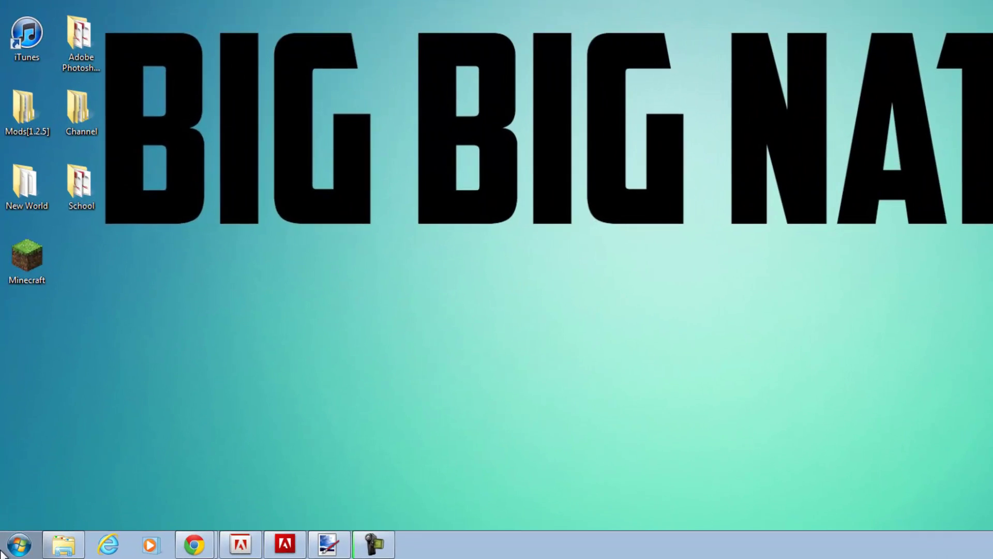
Step: Open the Roaming .minecraft bin folder via %appdata%, docked to the right half
{"action": "left_click", "coordinate": [3, 554]}
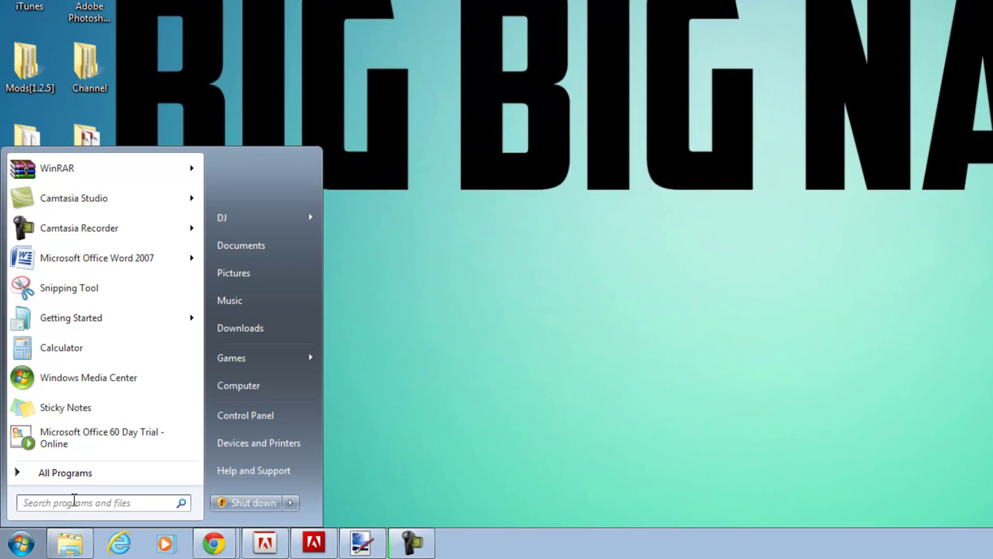
{"action": "type", "text": "%appdata%"}
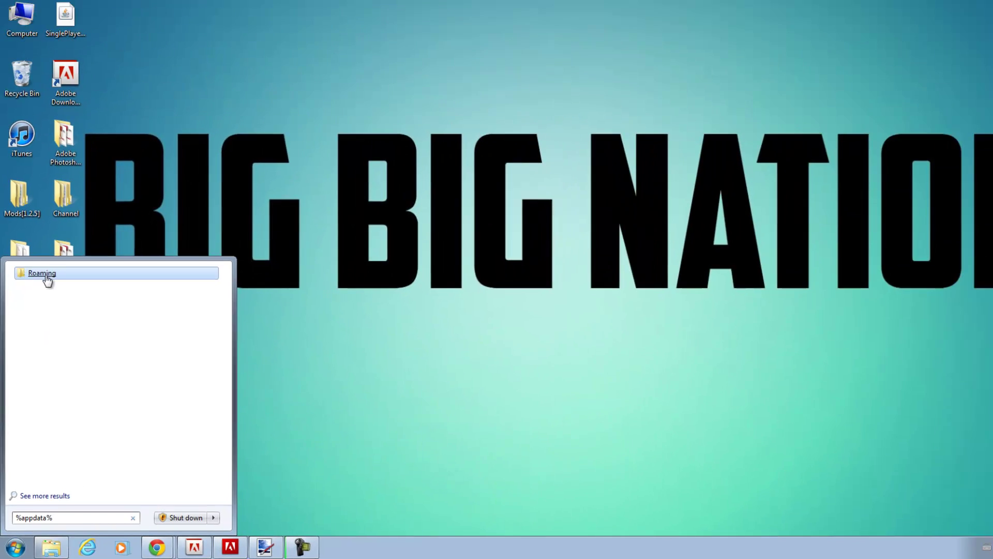
{"action": "left_click", "coordinate": [52, 169]}
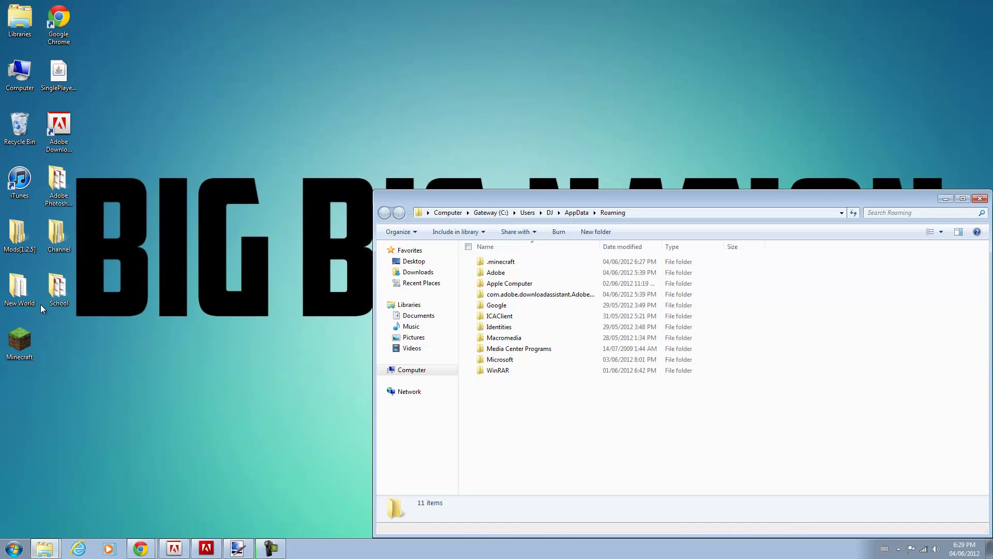
{"action": "left_click_drag", "start_coordinate": [505, 198], "coordinate": [990, 189]}
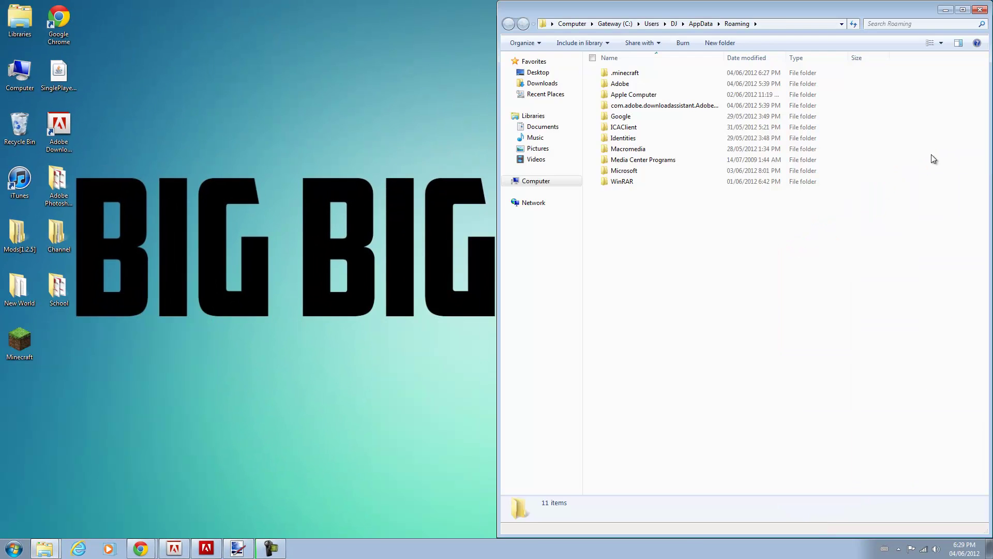
{"action": "double_click", "coordinate": [717, 74]}
{"action": "double_click", "coordinate": [717, 74]}
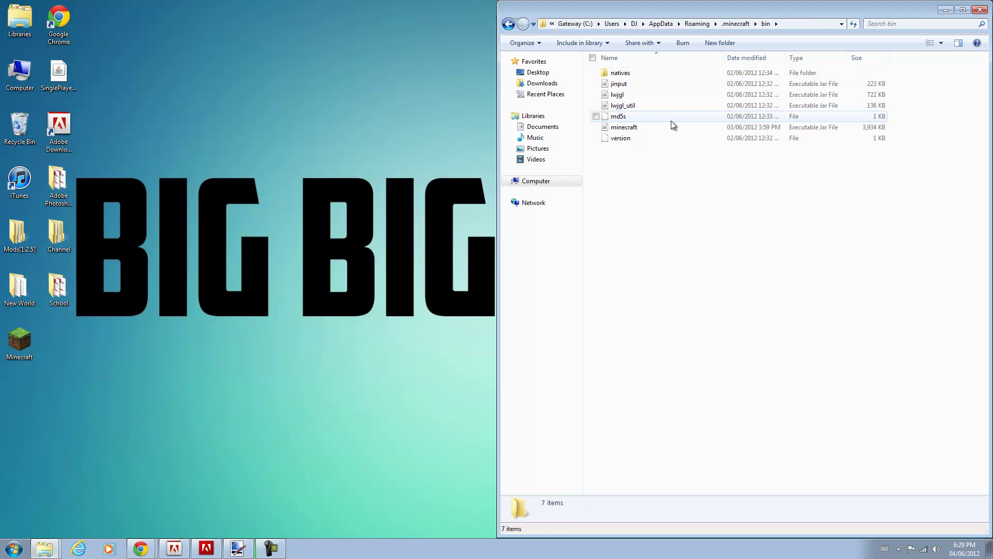
Step: Open minecraft.jar in WinRAR archiver and snap it to the right half
{"action": "left_click", "coordinate": [664, 126]}
{"action": "right_click", "coordinate": [663, 123]}
{"action": "mouse_move", "coordinate": [706, 173]}
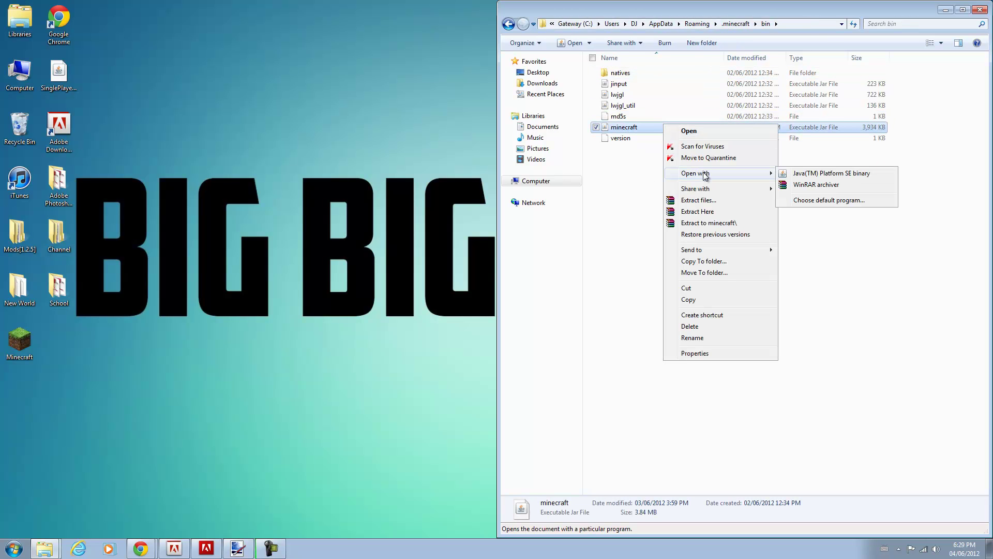
{"action": "left_click", "coordinate": [836, 185]}
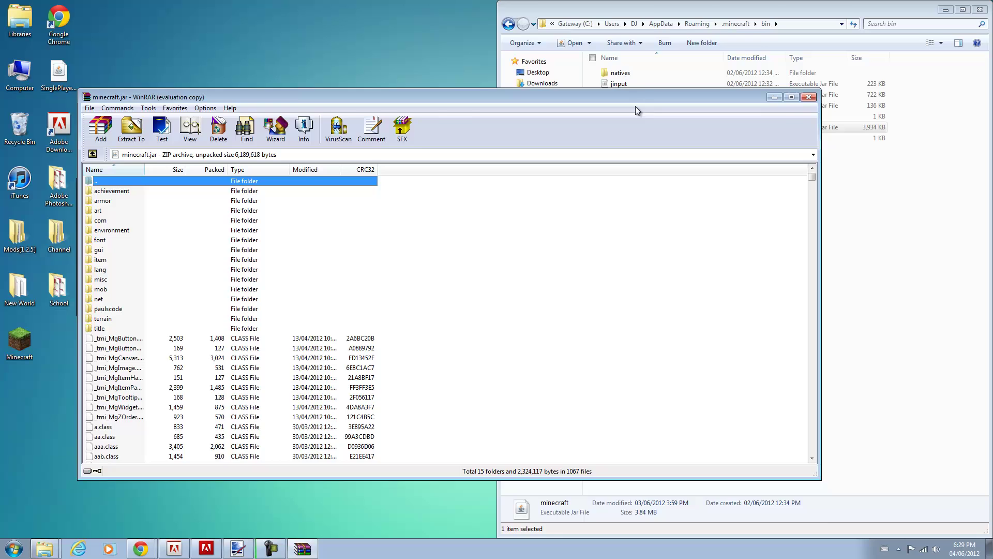
{"action": "left_click_drag", "start_coordinate": [645, 98], "coordinate": [989, 154]}
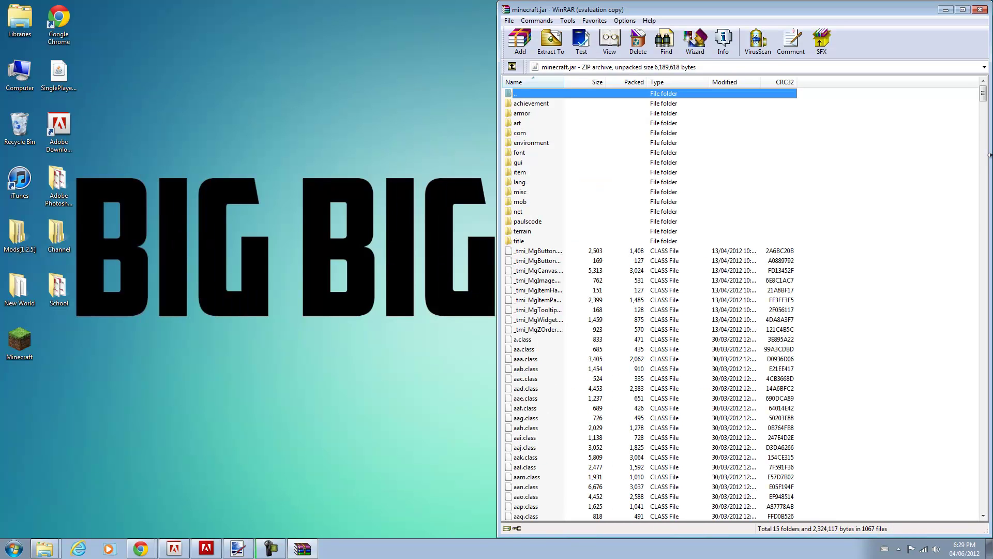
Step: Create a new desktop folder named YOURTEXTUREPACK
{"action": "right_click", "coordinate": [103, 318]}
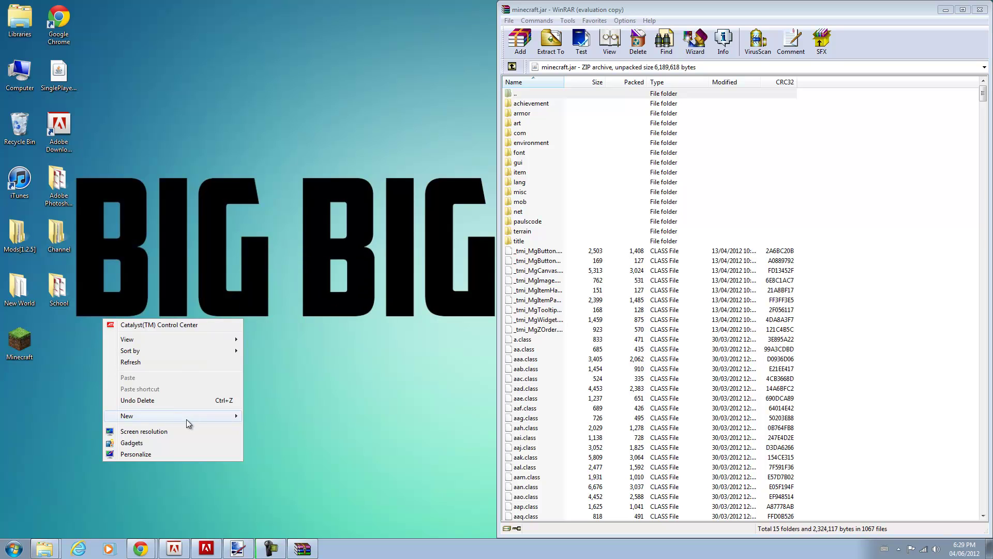
{"action": "mouse_move", "coordinate": [197, 417]}
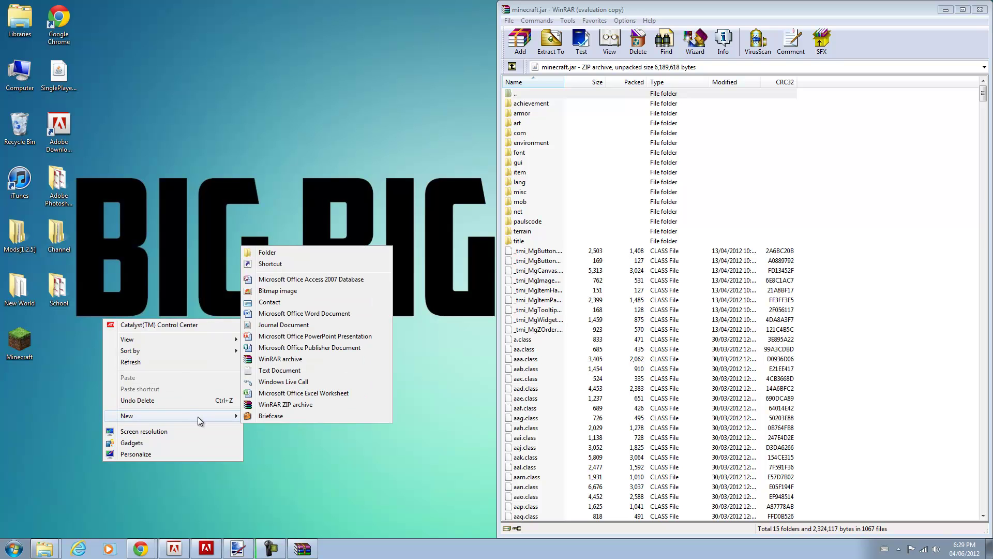
{"action": "left_click", "coordinate": [292, 254]}
{"action": "type", "text": "YOURTEXTU"}
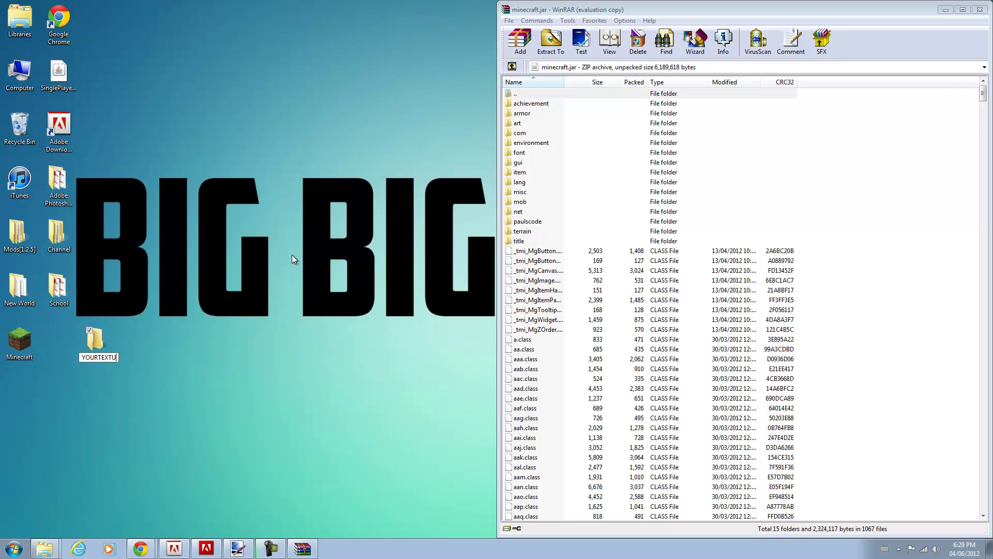
{"action": "key", "text": "BackSpace"}
{"action": "type", "text": "UREPACK"}
{"action": "key", "text": "Return"}
Step: Open YOURTEXTUREPACK docked left and extract achievement, armor, art and environment into it
{"action": "double_click", "coordinate": [98, 347]}
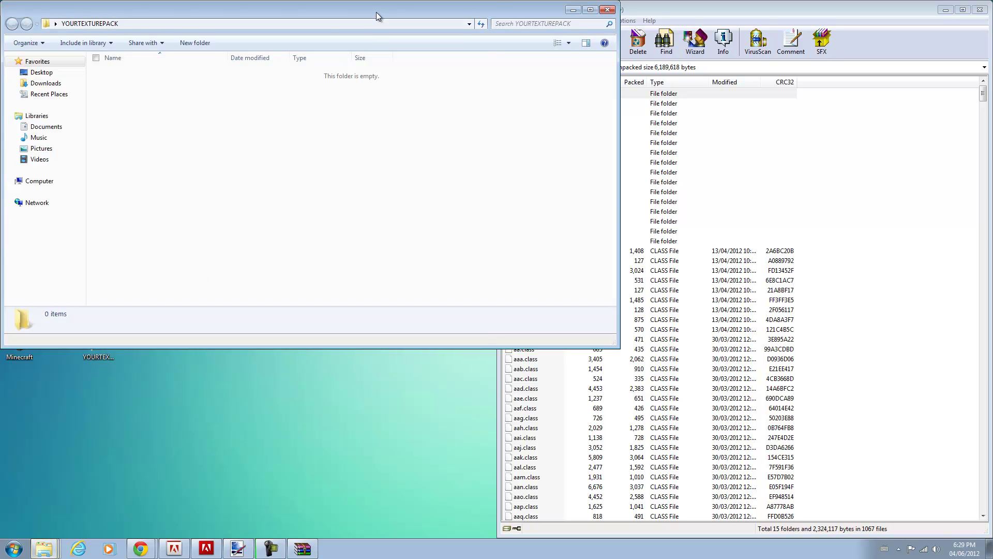
{"action": "left_click_drag", "start_coordinate": [376, 11], "coordinate": [3, 12]}
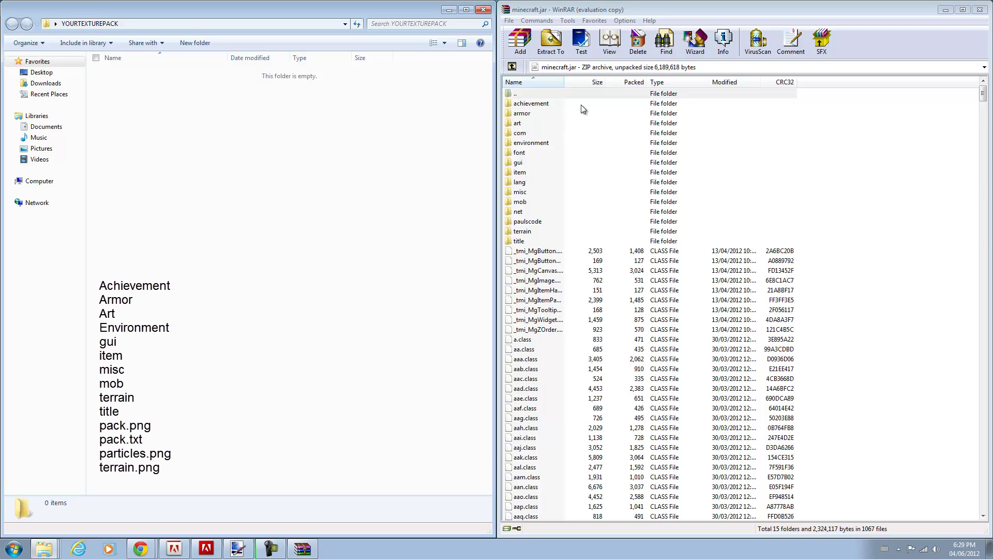
{"action": "left_click_drag", "start_coordinate": [579, 105], "coordinate": [380, 127]}
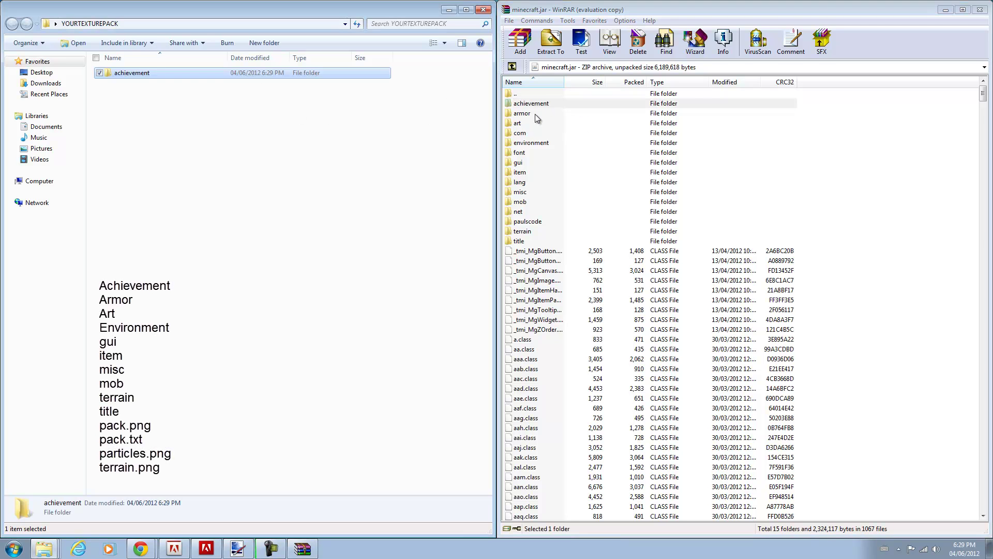
{"action": "left_click_drag", "start_coordinate": [535, 114], "coordinate": [352, 148]}
{"action": "left_click_drag", "start_coordinate": [517, 124], "coordinate": [349, 147]}
{"action": "left_click_drag", "start_coordinate": [518, 144], "coordinate": [347, 146]}
Step: Extract the gui, item, misc, mob, terrain and title folders into YOURTEXTUREPACK
{"action": "left_click_drag", "start_coordinate": [518, 163], "coordinate": [373, 170]}
{"action": "left_click_drag", "start_coordinate": [519, 192], "coordinate": [375, 191]}
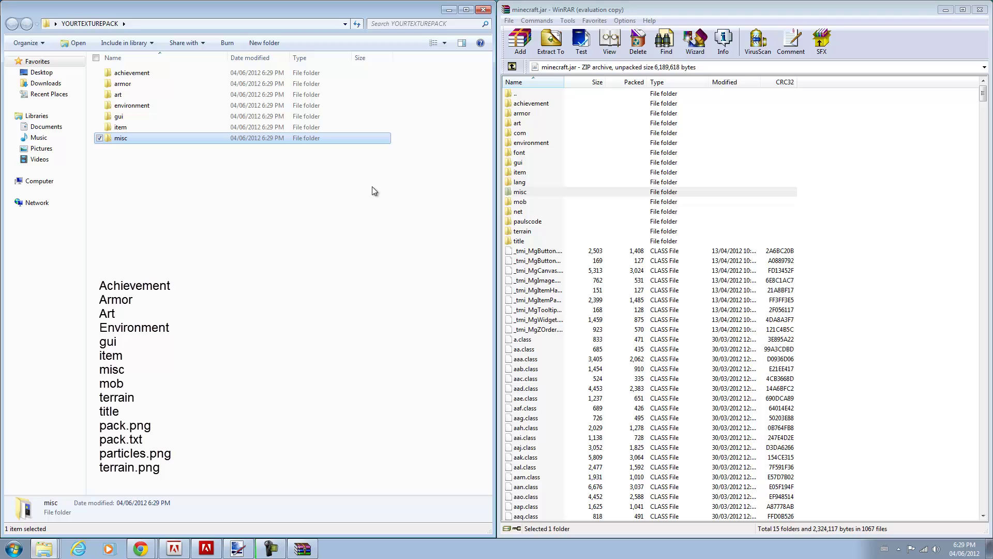
{"action": "left_click_drag", "start_coordinate": [519, 202], "coordinate": [377, 194]}
{"action": "left_click_drag", "start_coordinate": [519, 232], "coordinate": [367, 210]}
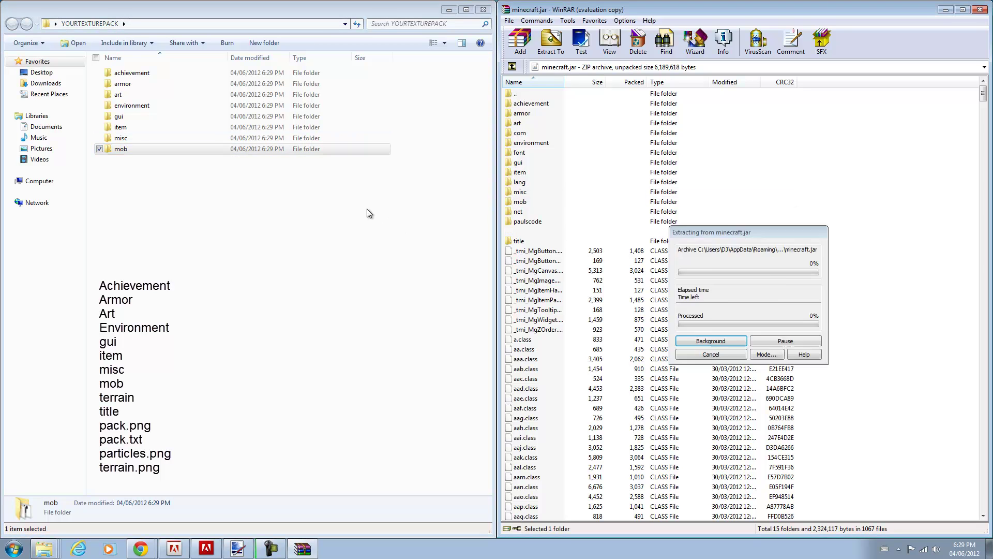
{"action": "left_click_drag", "start_coordinate": [517, 241], "coordinate": [372, 224]}
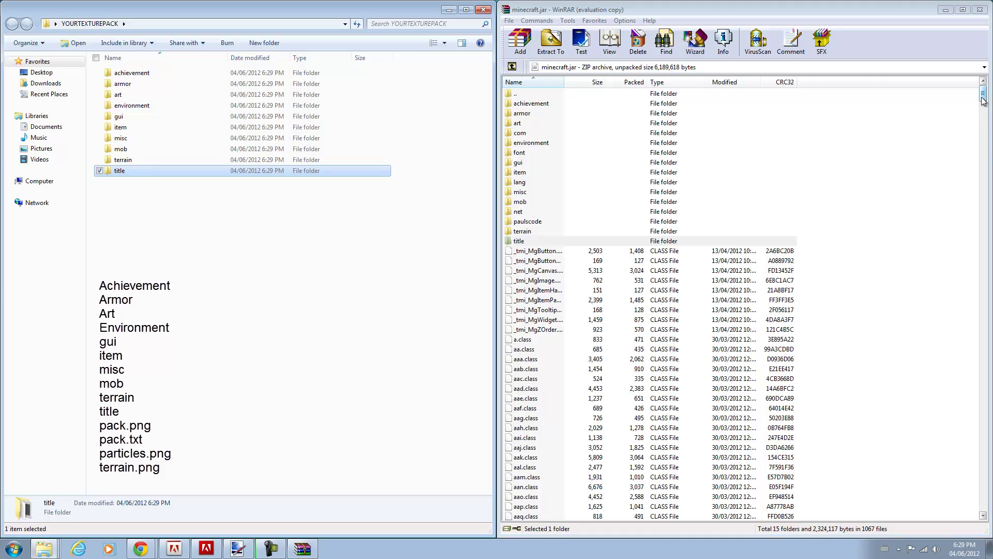
{"action": "left_click_drag", "start_coordinate": [983, 101], "coordinate": [983, 434]}
Step: Copy terrain.png and pack.png from minecraft.jar into YOURTEXTUREPACK
{"action": "left_click", "coordinate": [541, 340]}
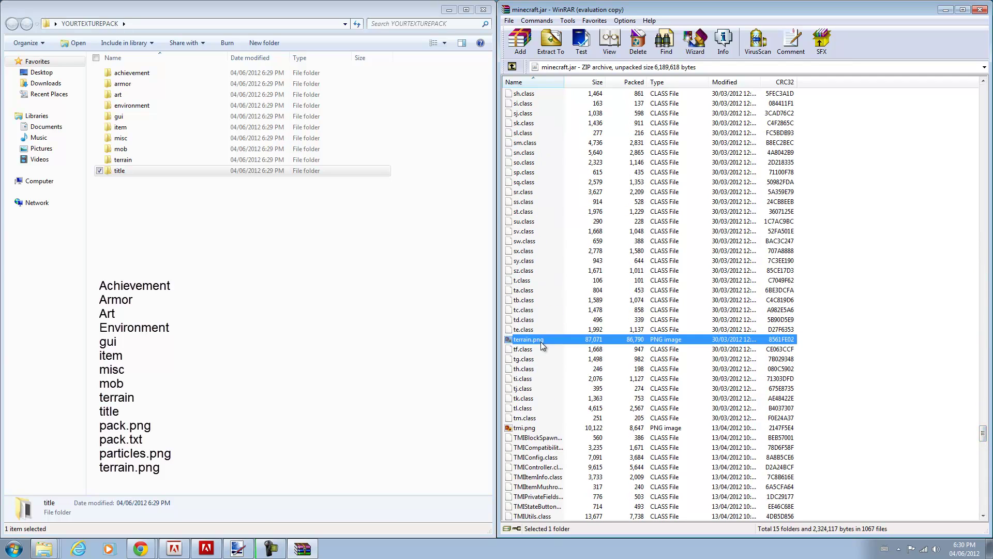
{"action": "left_click_drag", "start_coordinate": [541, 341], "coordinate": [368, 295]}
{"action": "left_click_drag", "start_coordinate": [982, 433], "coordinate": [982, 388]}
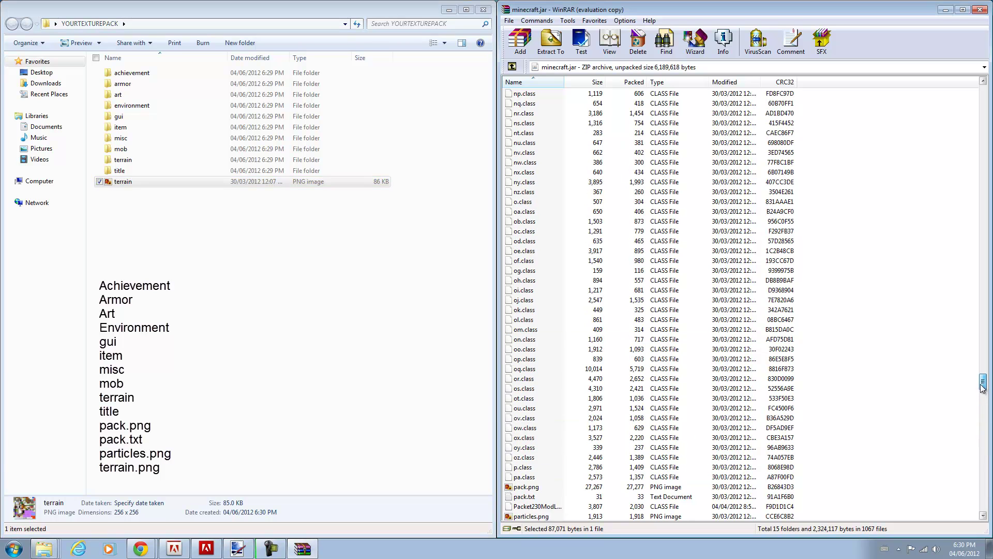
{"action": "scroll", "coordinate": [522, 463], "scroll_direction": "down", "scroll_amount": 1}
{"action": "left_click", "coordinate": [526, 457]}
{"action": "left_click_drag", "start_coordinate": [525, 457], "coordinate": [310, 369]}
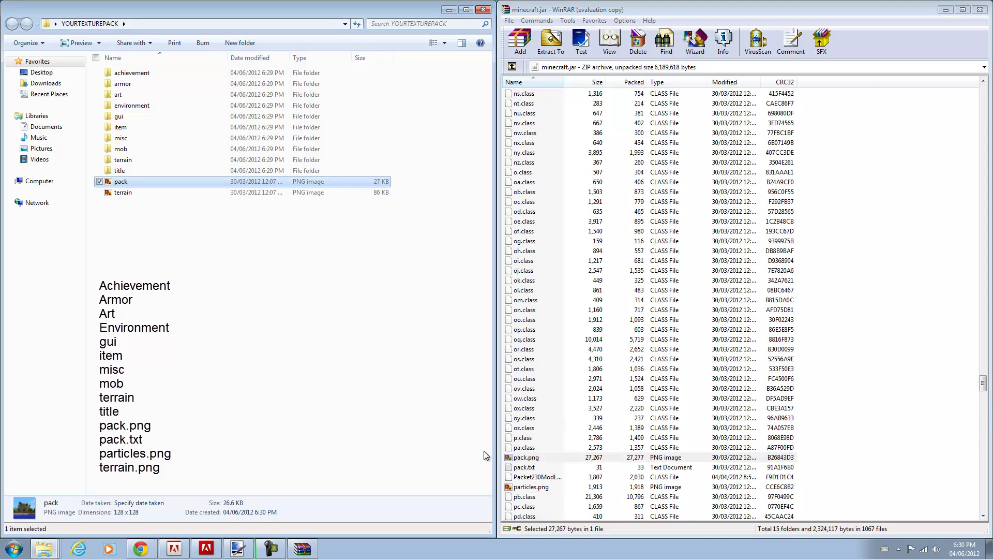
Step: Copy particles.png and pack.txt into the pack folder and close WinRAR
{"action": "left_click_drag", "start_coordinate": [531, 487], "coordinate": [290, 337]}
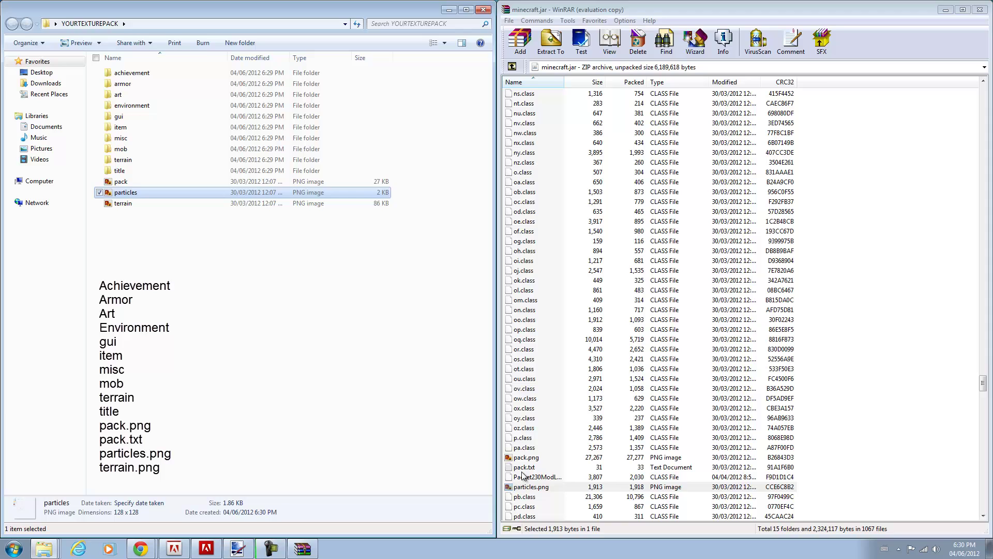
{"action": "left_click_drag", "start_coordinate": [523, 468], "coordinate": [337, 410]}
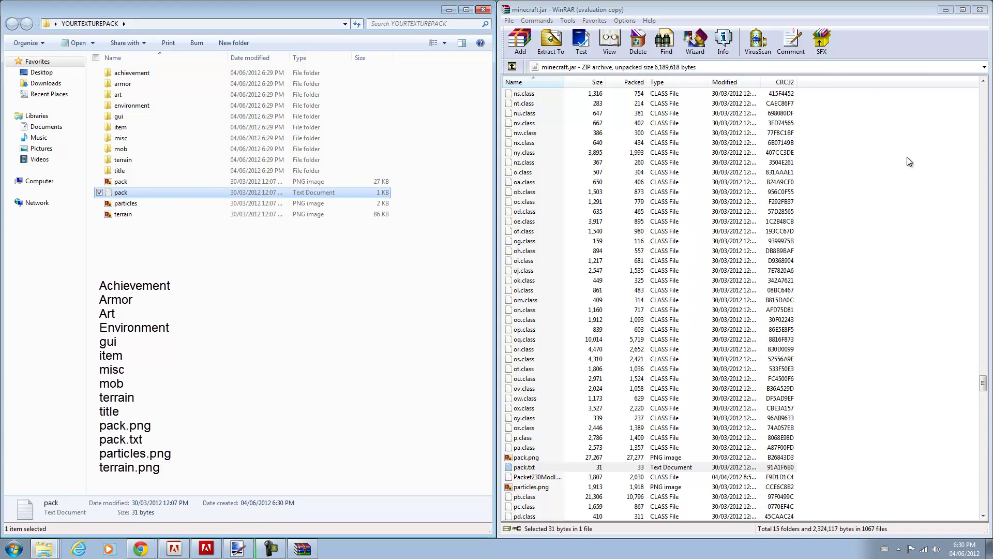
{"action": "left_click", "coordinate": [980, 9]}
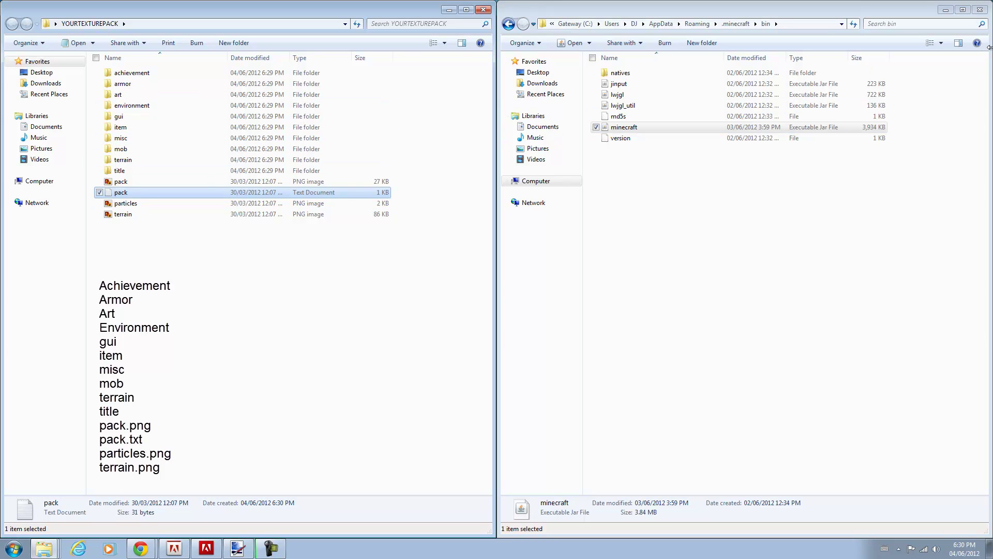
Step: Close the bin window, maximize YOURTEXTUREPACK, and inspect the gui folder's images
{"action": "left_click", "coordinate": [945, 10]}
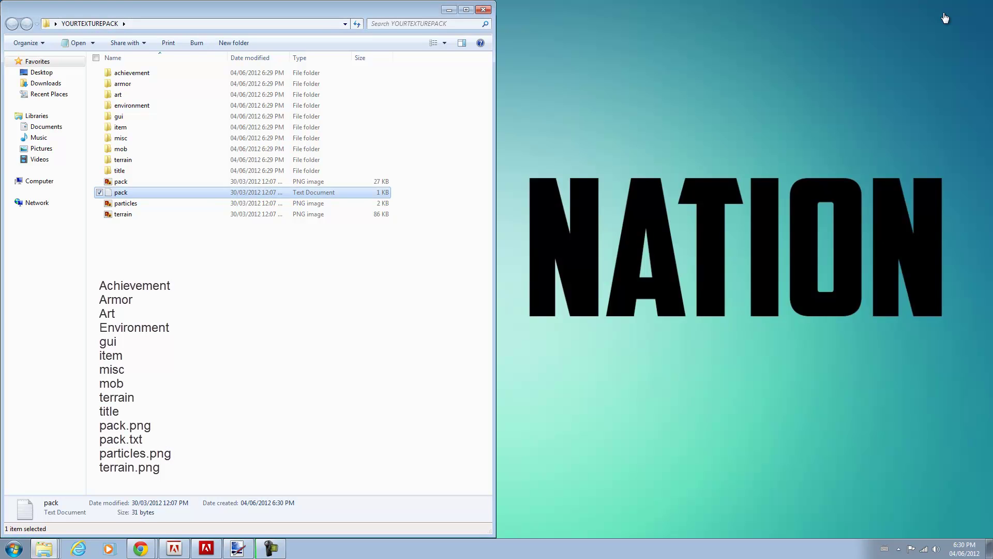
{"action": "left_click", "coordinate": [467, 10]}
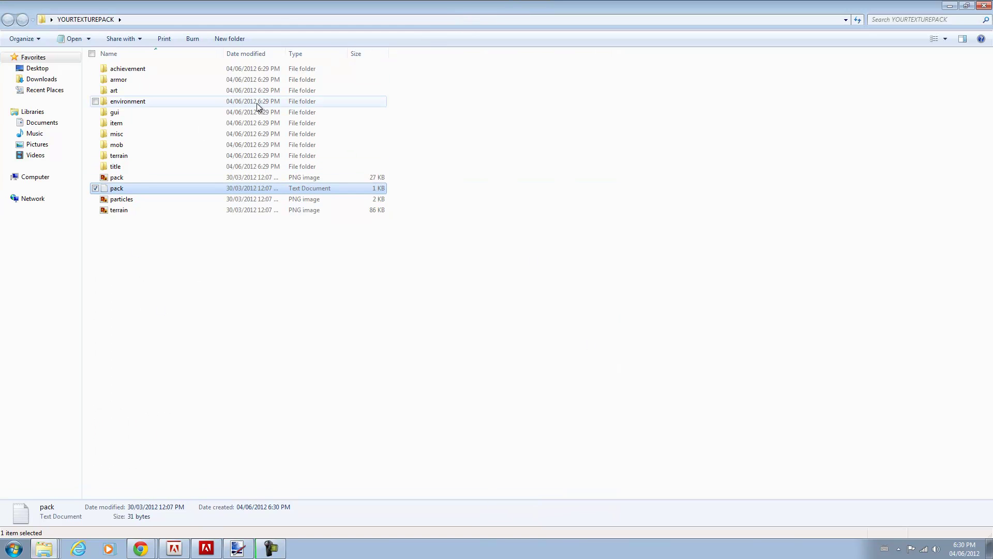
{"action": "left_click", "coordinate": [231, 73]}
{"action": "left_click", "coordinate": [230, 80]}
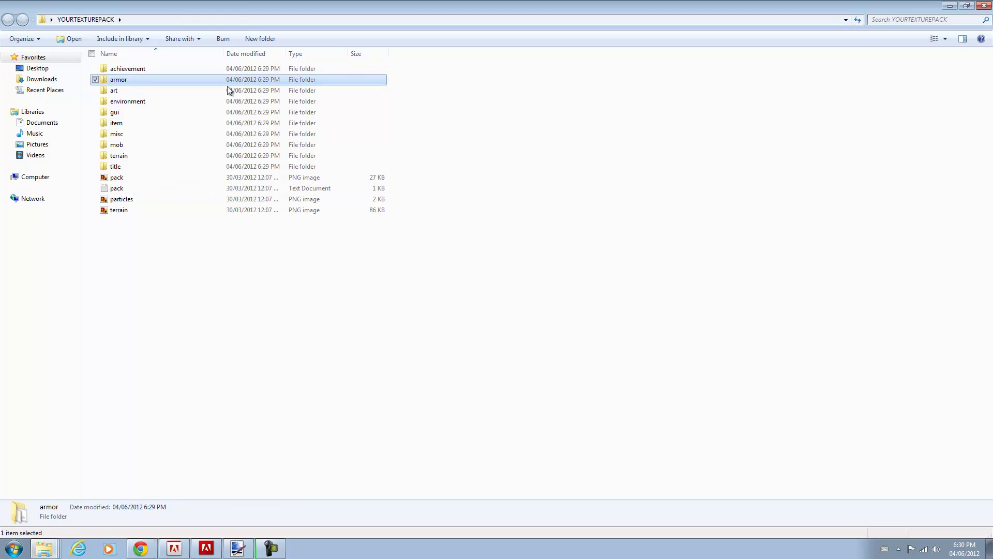
{"action": "double_click", "coordinate": [207, 115]}
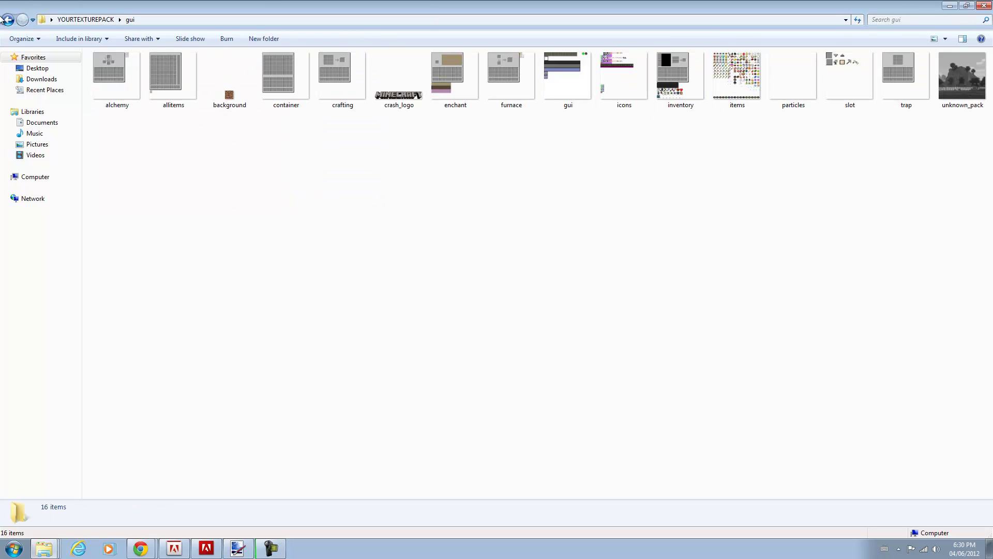
{"action": "left_click", "coordinate": [7, 20]}
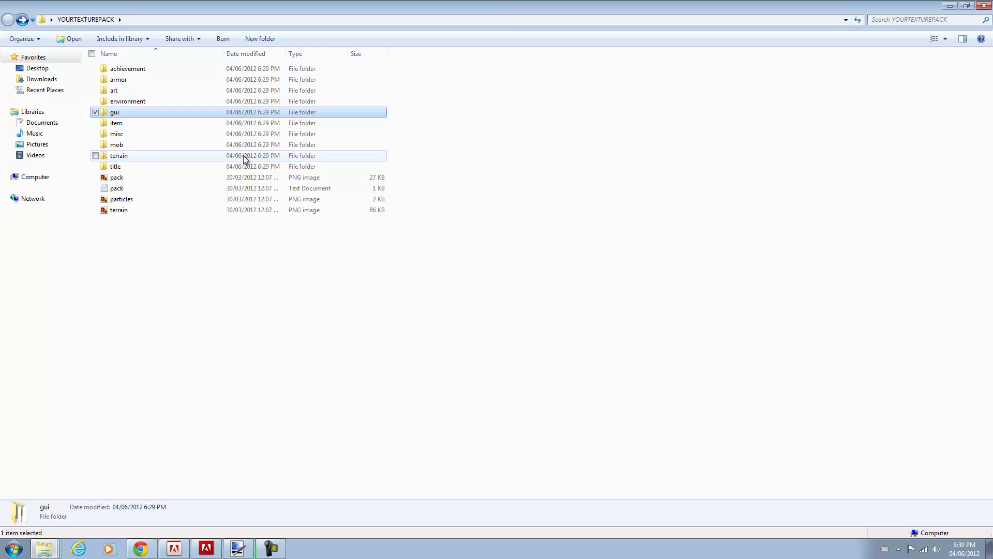
Step: Preview the pack.png image, then close the preview
{"action": "double_click", "coordinate": [191, 176]}
{"action": "scroll", "coordinate": [526, 259], "scroll_direction": "up", "scroll_amount": 3}
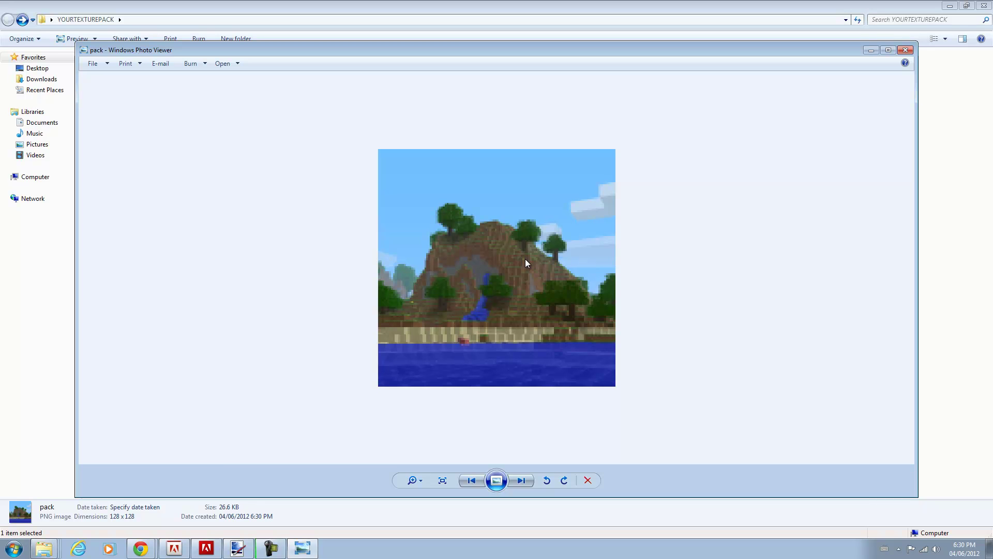
{"action": "left_click", "coordinate": [905, 50]}
Step: Replace pack.txt's description with AWESOMECOOKIES in Notepad and save it
{"action": "double_click", "coordinate": [167, 188]}
{"action": "key", "text": "ctrl+a"}
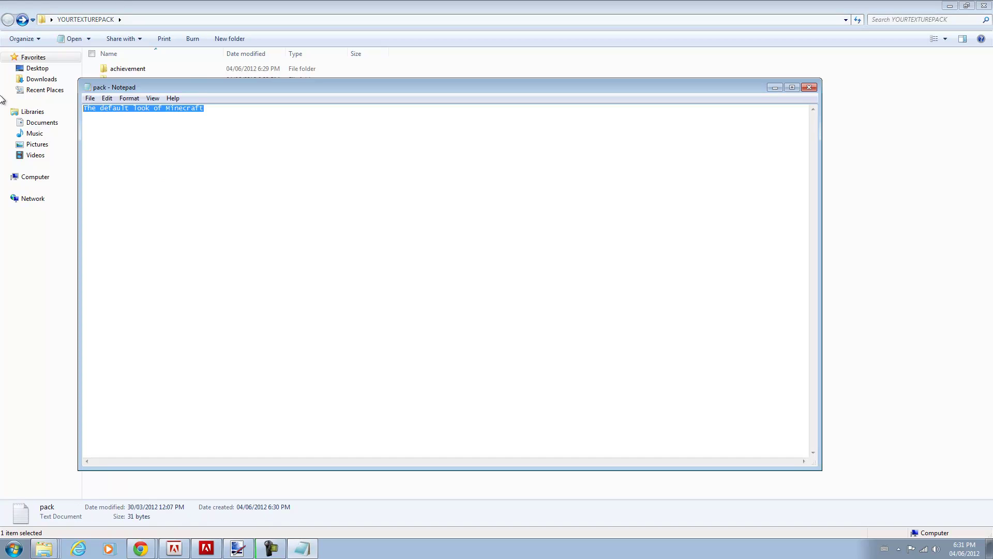
{"action": "type", "text": "AWESOMECOOKIES"}
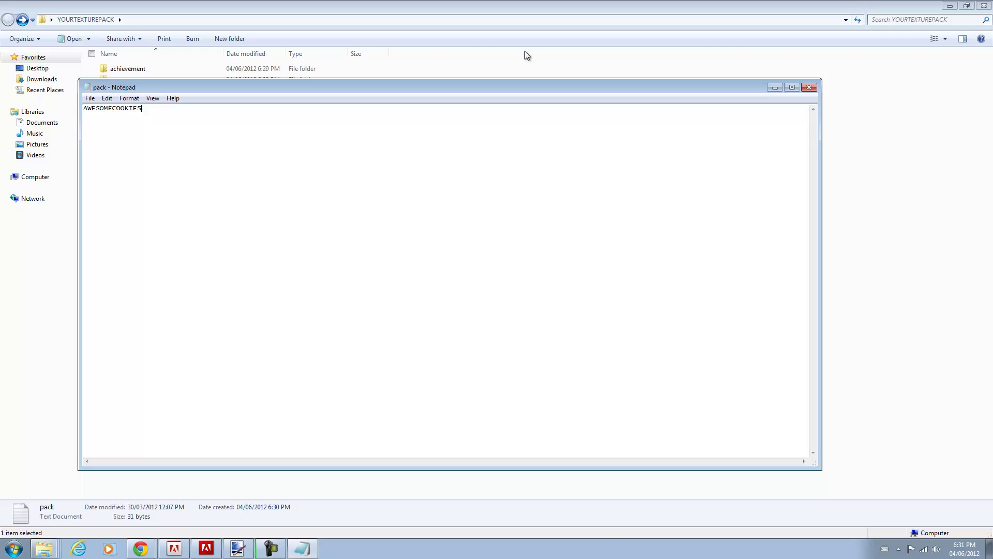
{"action": "left_click", "coordinate": [808, 88]}
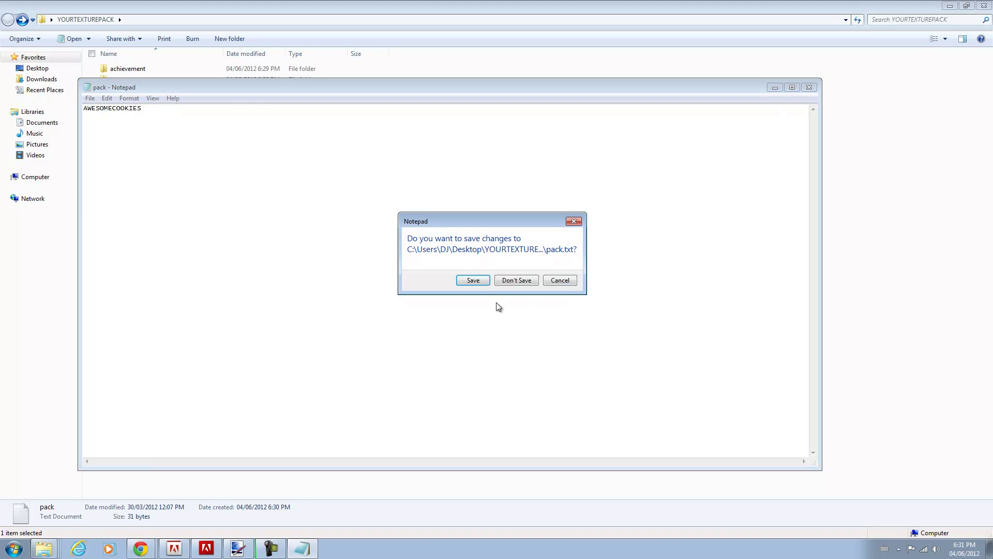
{"action": "left_click", "coordinate": [480, 281]}
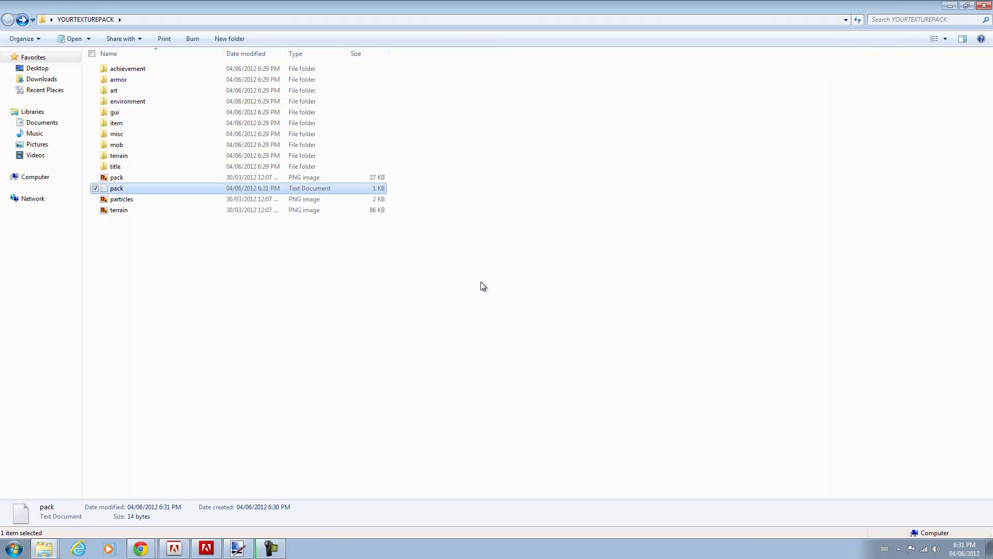
Step: Open terrain.png from YOURTEXTUREPACK with Paint.NET
{"action": "left_click", "coordinate": [154, 212]}
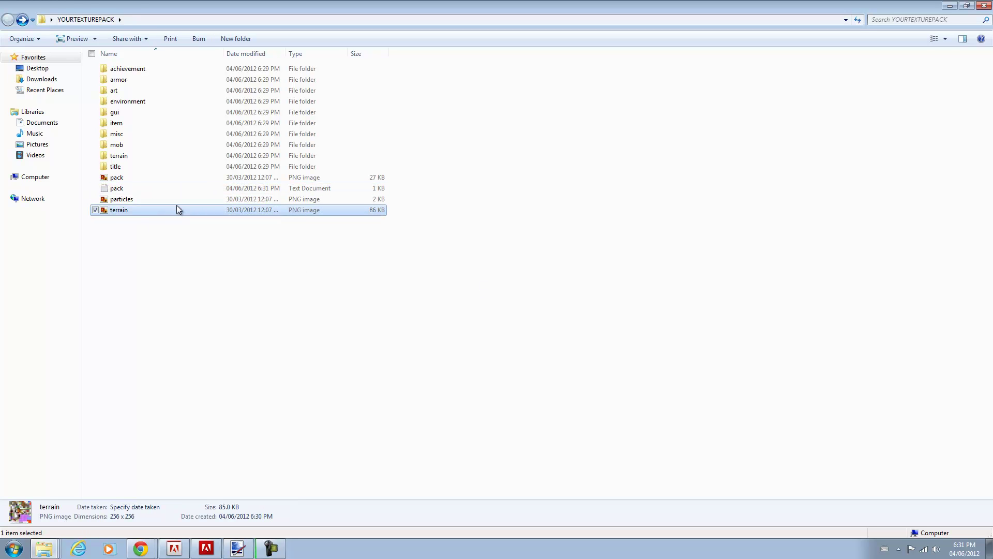
{"action": "right_click", "coordinate": [159, 210]}
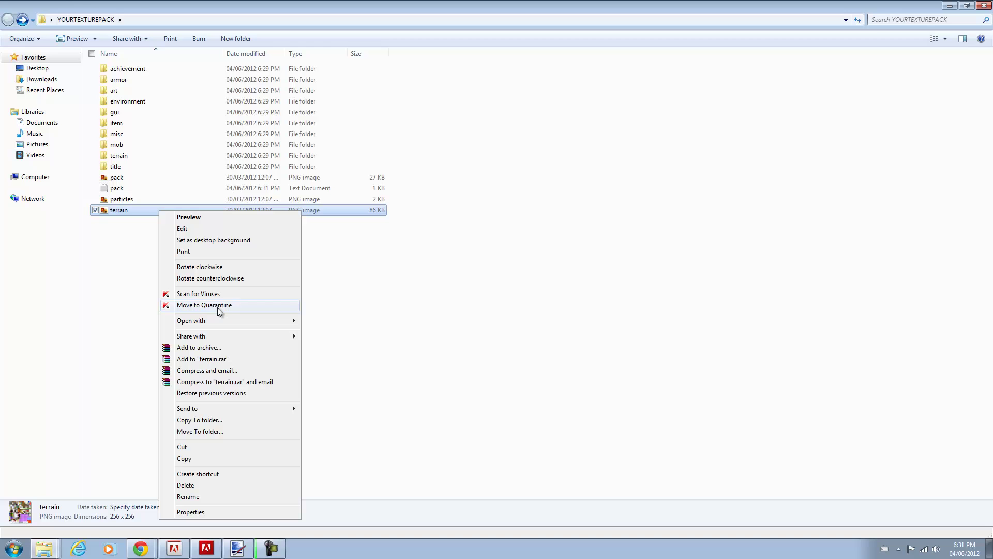
{"action": "mouse_move", "coordinate": [244, 323]}
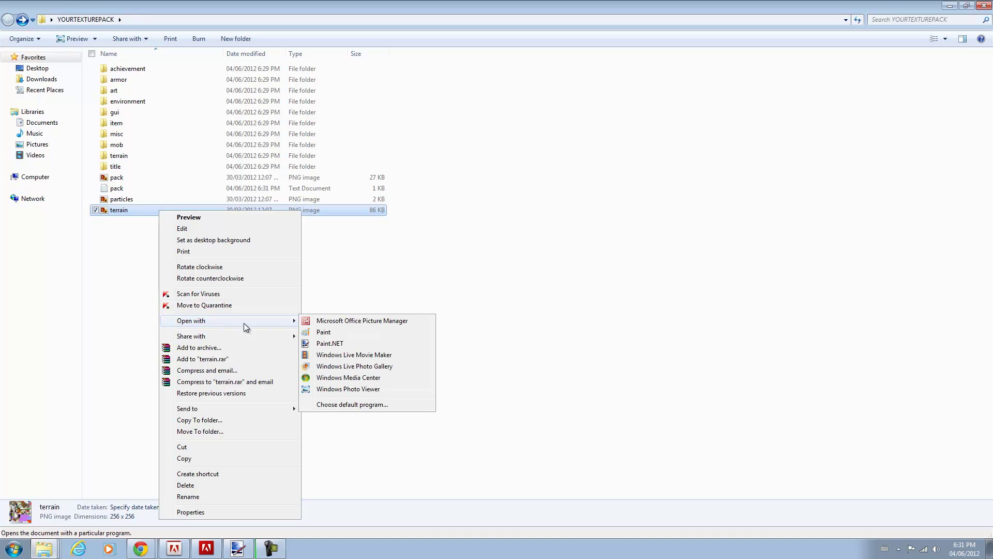
{"action": "left_click", "coordinate": [327, 345]}
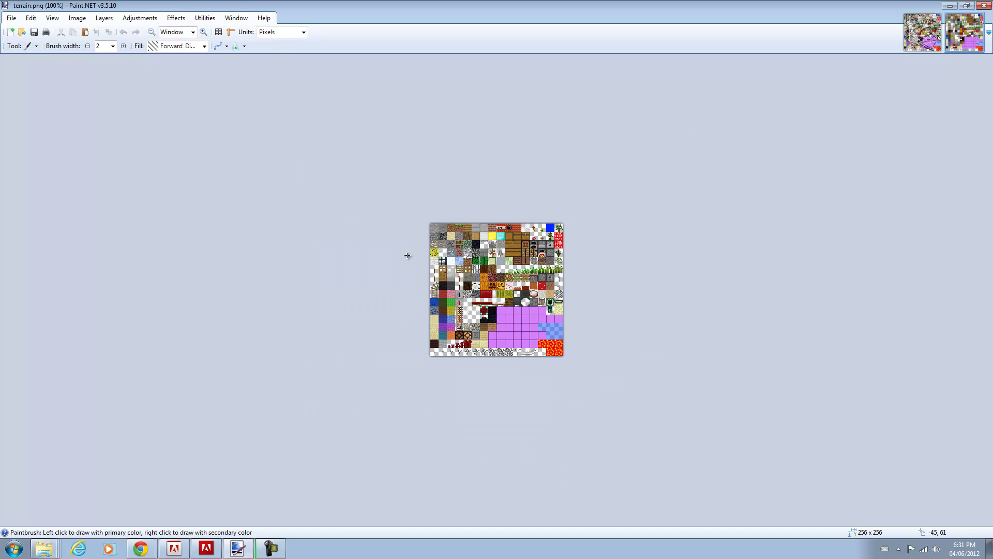
Step: Scribble freehand paintbrush strokes across the terrain sheet and set the fill to Large Grid
{"action": "scroll", "coordinate": [622, 258], "scroll_direction": "up", "scroll_amount": 5}
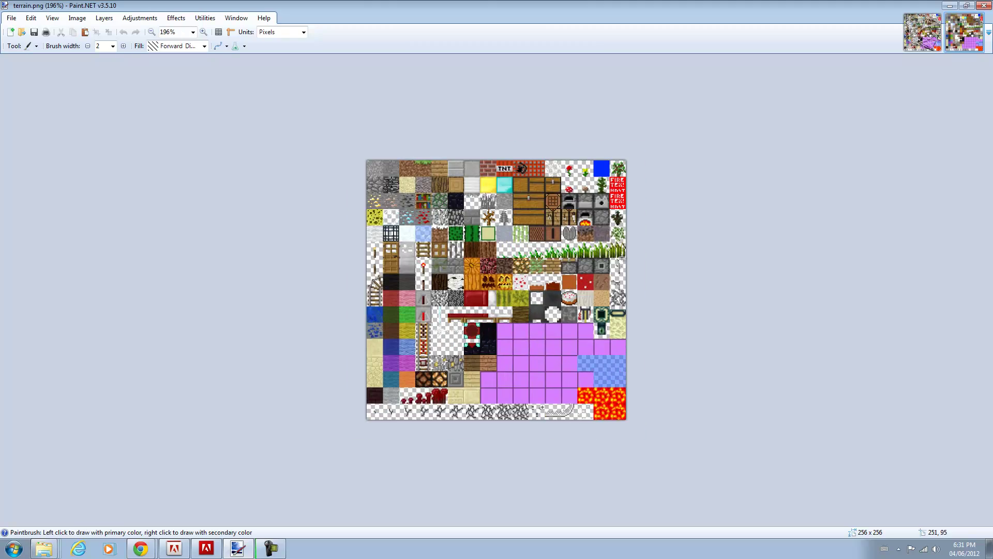
{"action": "scroll", "coordinate": [622, 257], "scroll_direction": "up", "scroll_amount": 5}
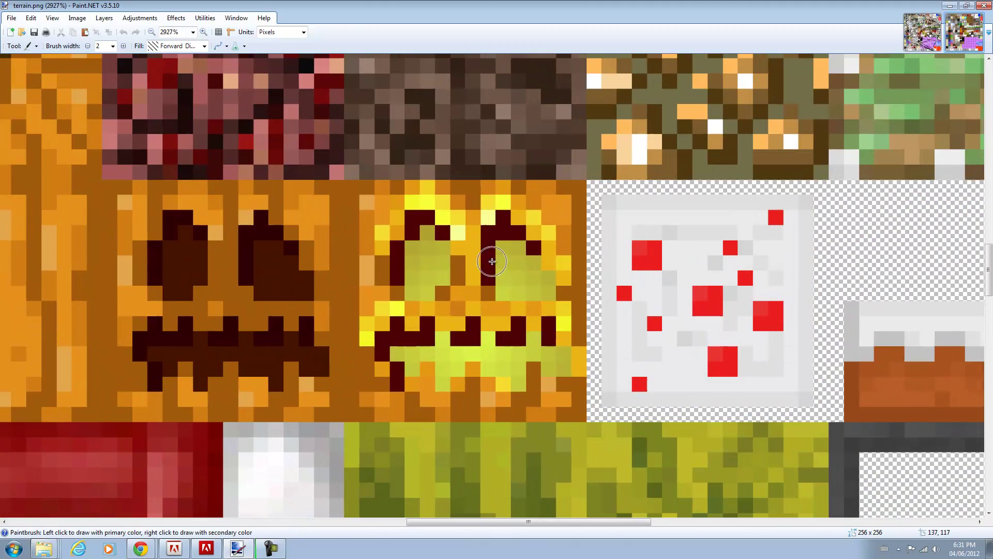
{"action": "mouse_move", "coordinate": [439, 254]}
{"action": "left_mouse_down"}
{"action": "mouse_move", "coordinate": [517, 300]}
{"action": "mouse_move", "coordinate": [455, 290]}
{"action": "left_mouse_up"}
{"action": "scroll", "coordinate": [455, 290], "scroll_direction": "down", "scroll_amount": 6}
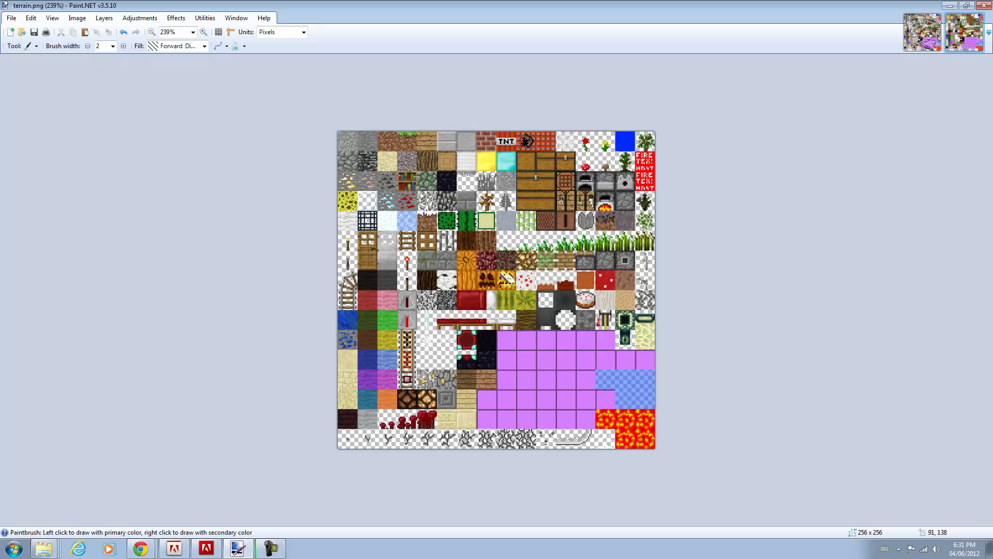
{"action": "mouse_move", "coordinate": [328, 192]}
{"action": "left_mouse_down"}
{"action": "mouse_move", "coordinate": [484, 261]}
{"action": "mouse_move", "coordinate": [666, 256]}
{"action": "mouse_move", "coordinate": [721, 271]}
{"action": "mouse_move", "coordinate": [243, 265]}
{"action": "mouse_move", "coordinate": [729, 267]}
{"action": "left_mouse_up"}
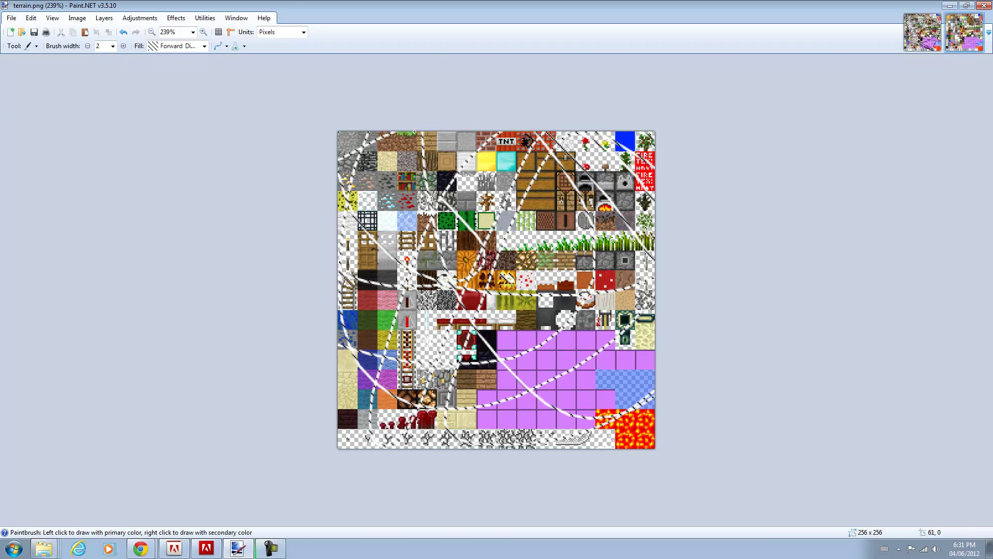
{"action": "left_click", "coordinate": [205, 46]}
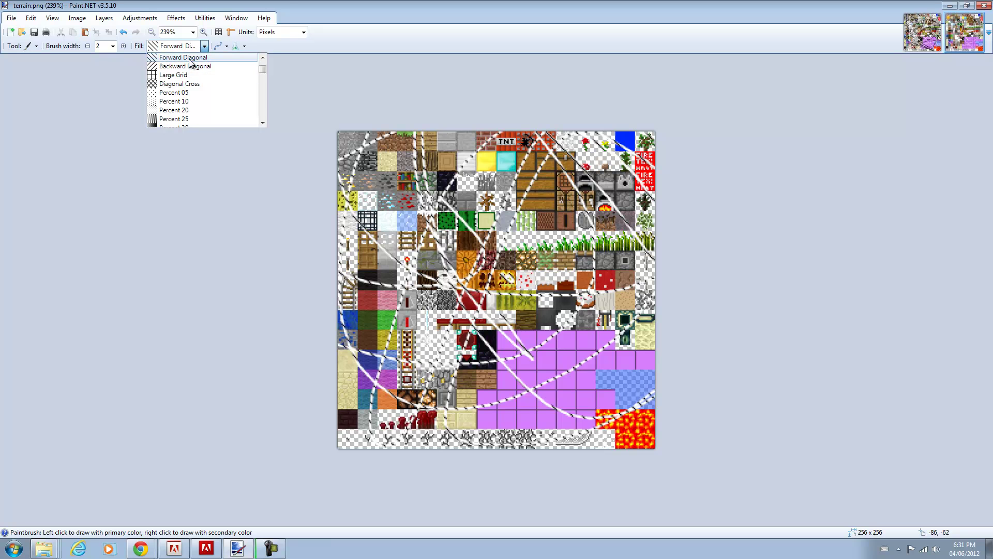
{"action": "left_click", "coordinate": [189, 75]}
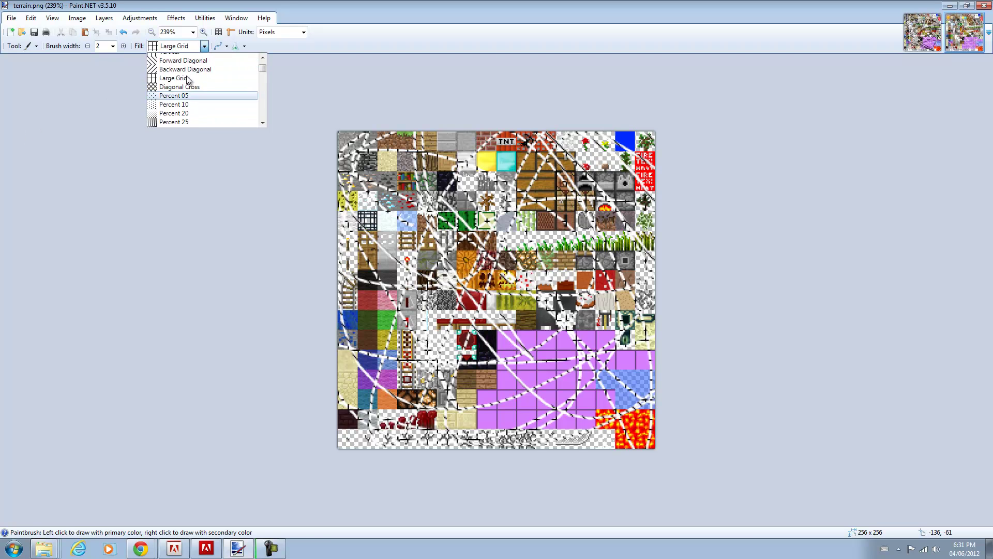
Step: Switch the fill pattern to Horizontal
{"action": "left_click", "coordinate": [176, 66]}
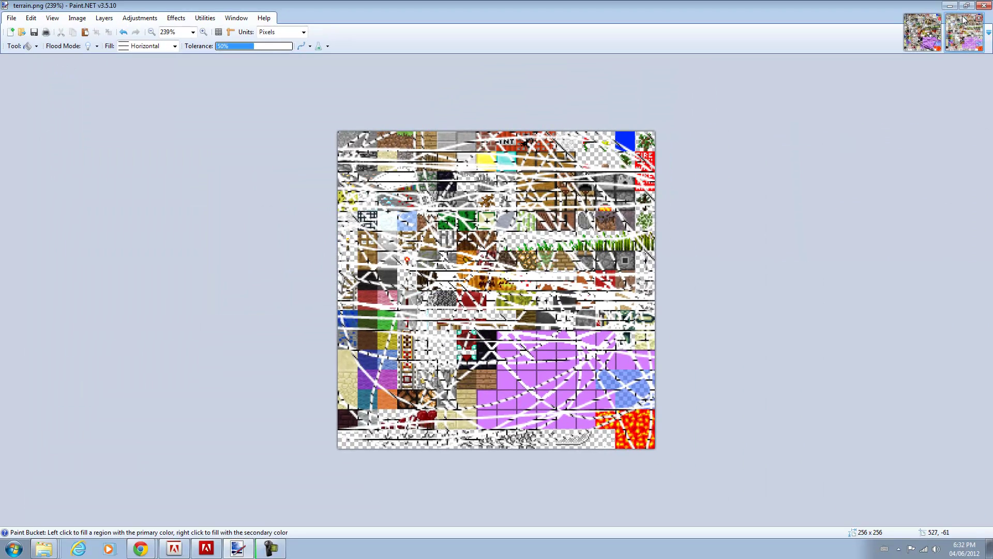
Step: Pack all the texture pack files into a ZIP archive named AWESOMECOOKIES.zip with WinRAR
{"action": "left_click", "coordinate": [952, 5]}
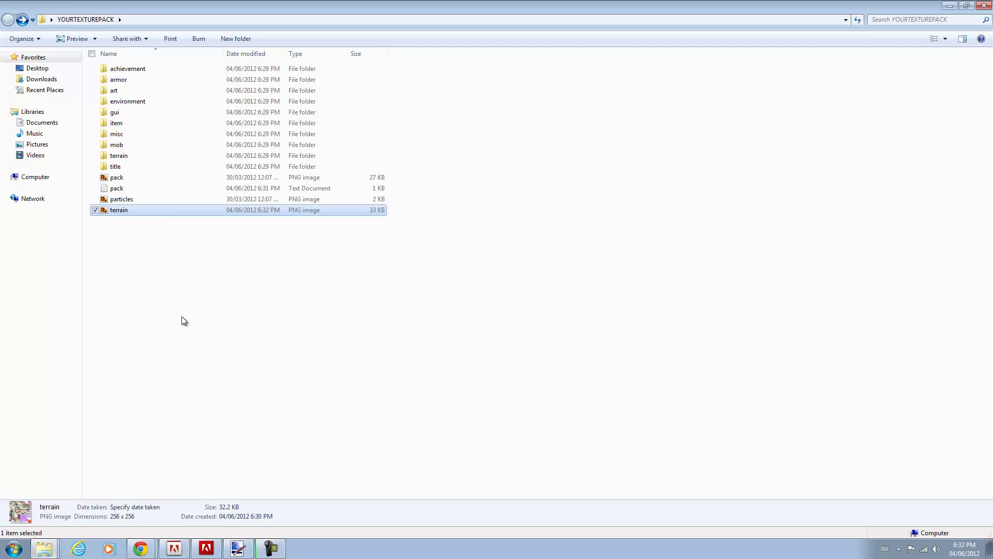
{"action": "left_click_drag", "start_coordinate": [182, 315], "coordinate": [187, 62]}
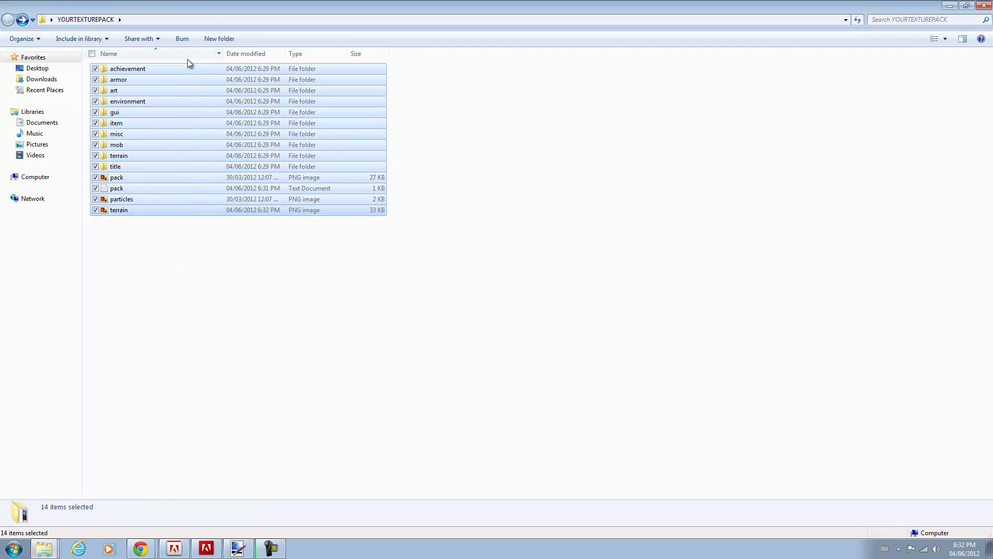
{"action": "right_click", "coordinate": [187, 115]}
{"action": "left_click", "coordinate": [244, 211]}
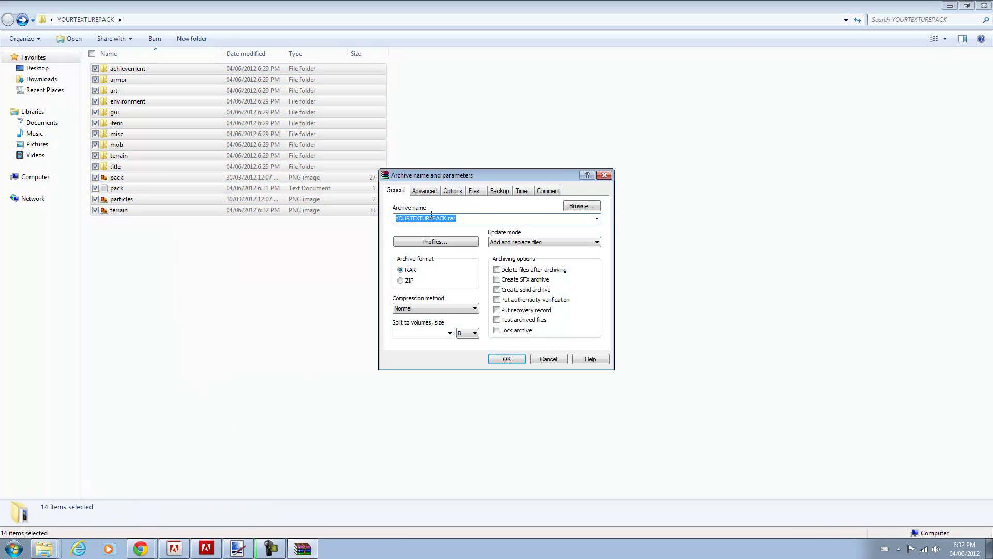
{"action": "left_click", "coordinate": [400, 280]}
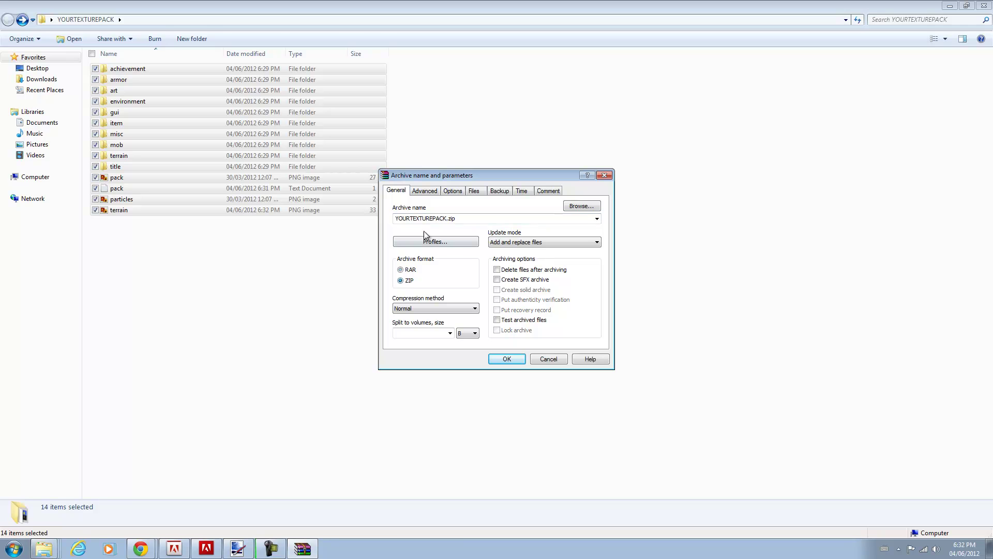
{"action": "left_click", "coordinate": [449, 218]}
{"action": "left_click", "coordinate": [449, 218]}
{"action": "left_click_drag", "start_coordinate": [448, 217], "coordinate": [329, 217]}
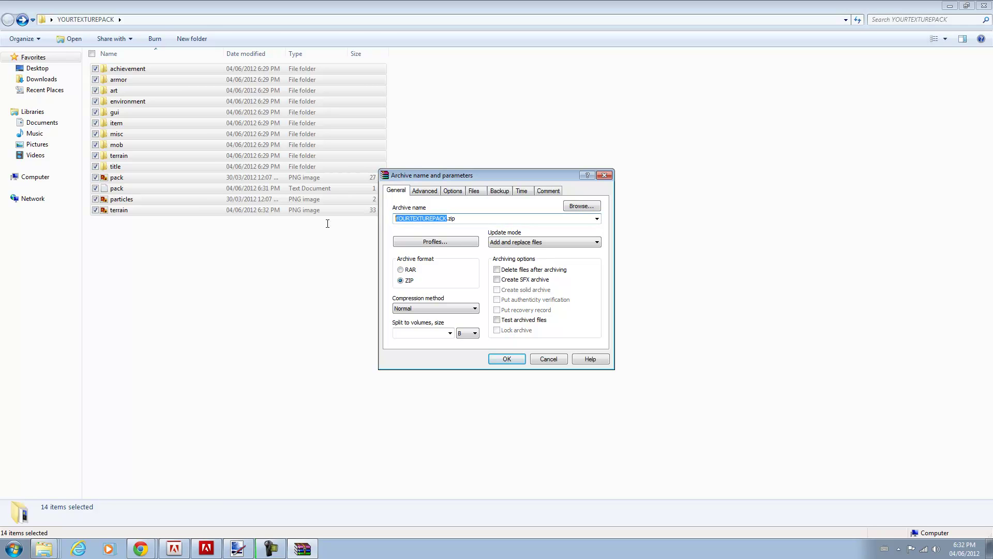
{"action": "type", "text": "AWESOMECOOKIES"}
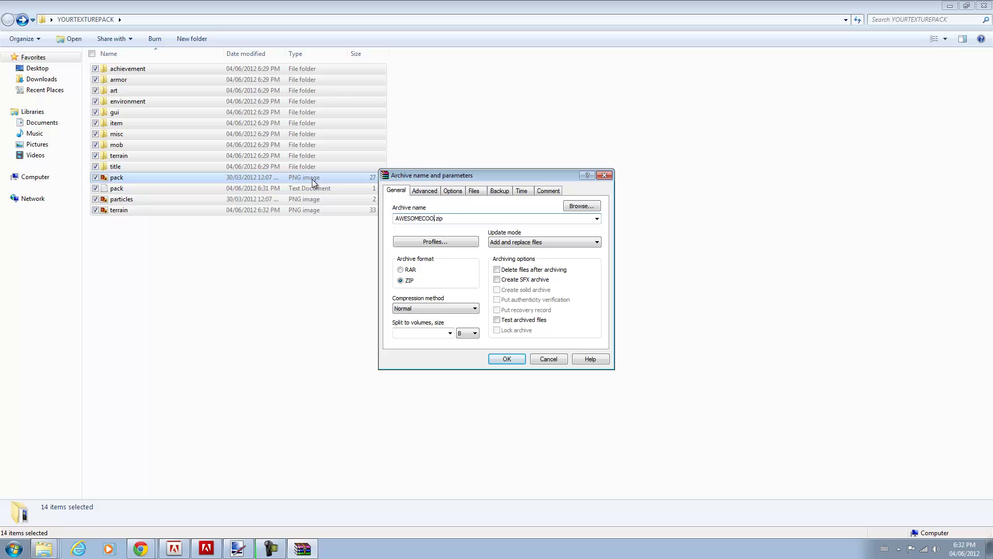
{"action": "left_click", "coordinate": [514, 362]}
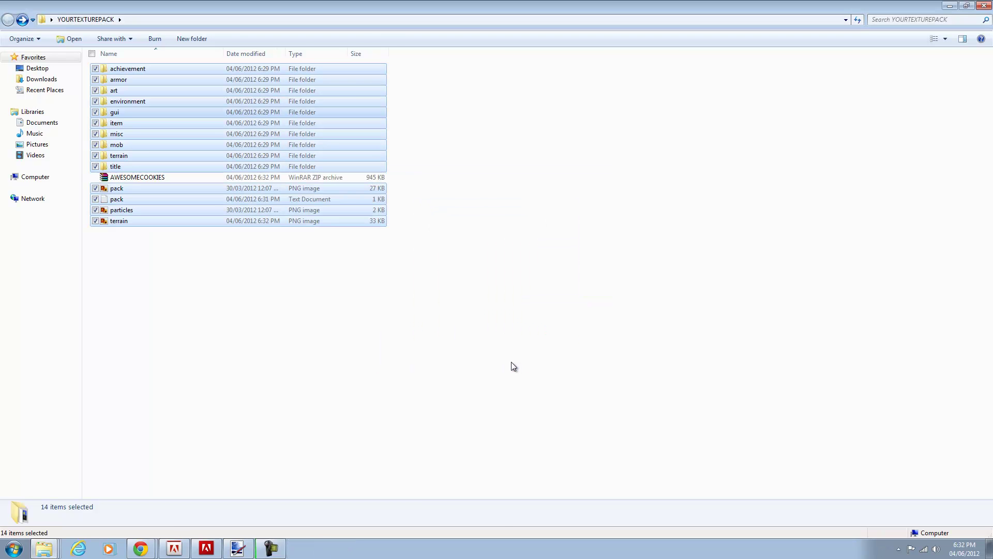
Step: Move AWESOMECOOKIES.zip onto the desktop and close the texture pack folder window
{"action": "left_click_drag", "start_coordinate": [499, 5], "coordinate": [713, 71]}
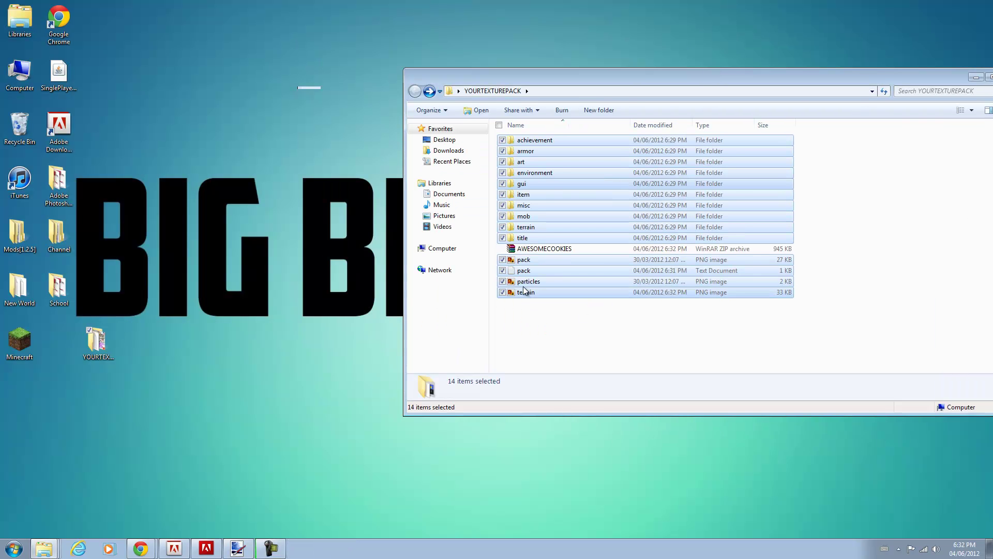
{"action": "left_click_drag", "start_coordinate": [544, 249], "coordinate": [101, 189]}
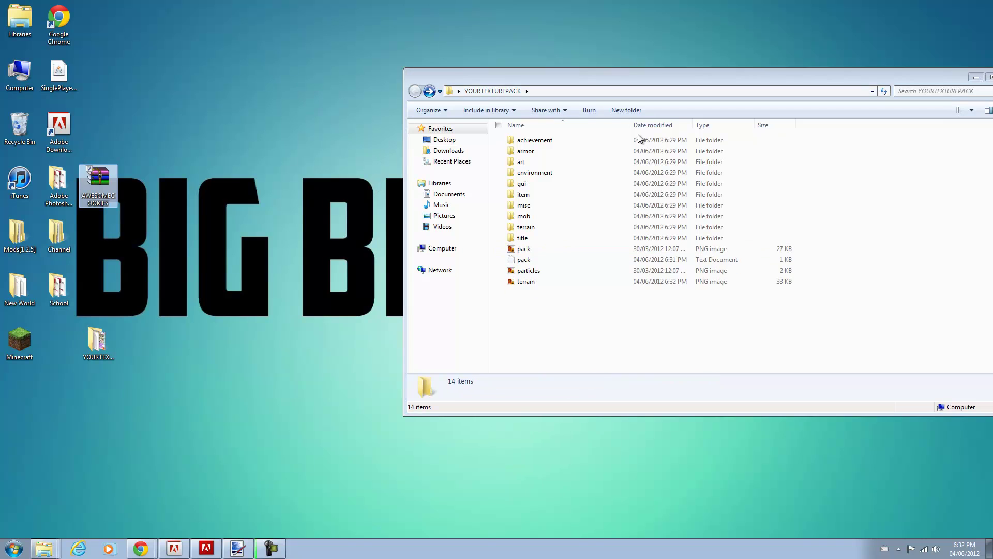
{"action": "left_click", "coordinate": [976, 77]}
Step: Launch Minecraft from the desktop shortcut, allowing the unverified program to run
{"action": "left_click", "coordinate": [15, 355]}
{"action": "double_click", "coordinate": [15, 355]}
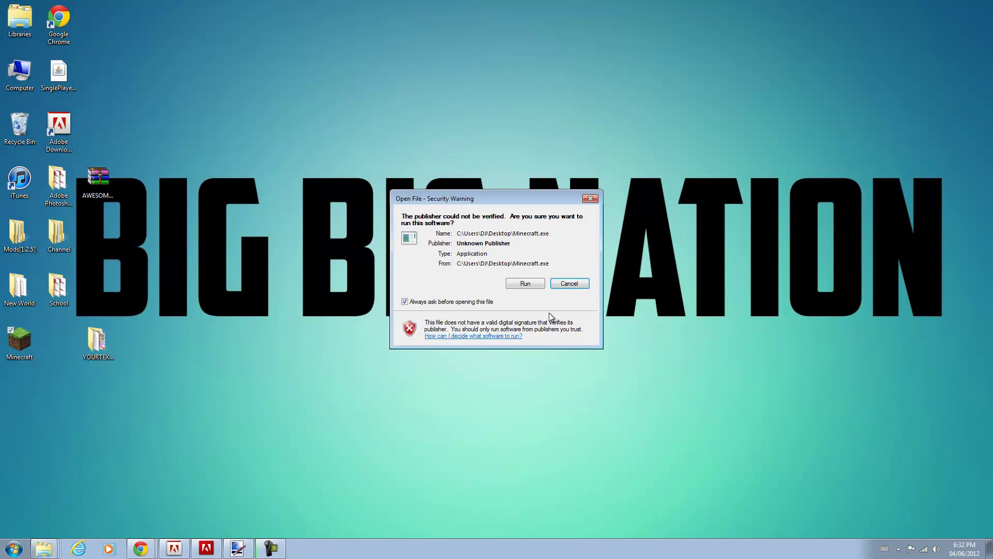
{"action": "left_click", "coordinate": [523, 283]}
Step: Log in with the account password and go to the Select Texture Pack screen
{"action": "left_click", "coordinate": [645, 375]}
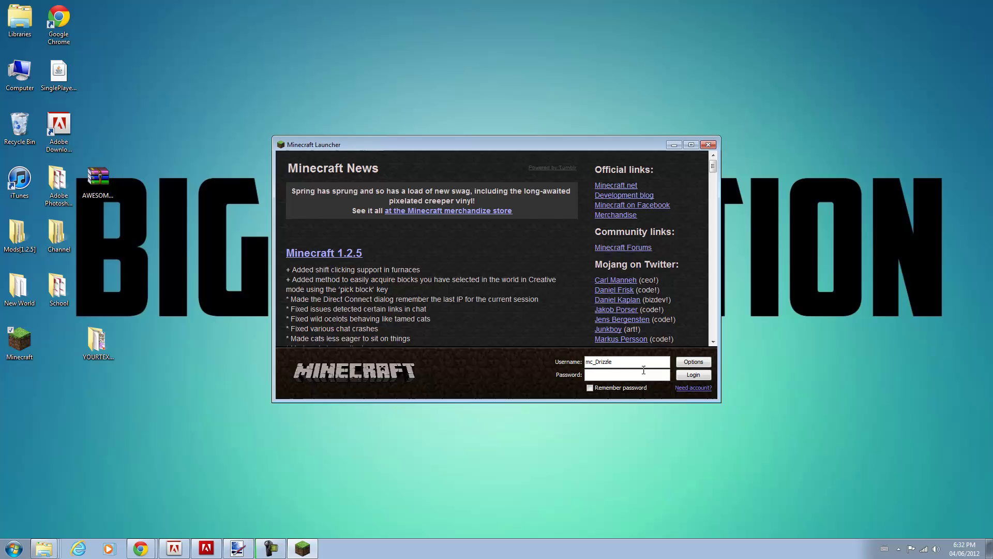
{"action": "type", "text": "********"}
{"action": "key", "text": "Return"}
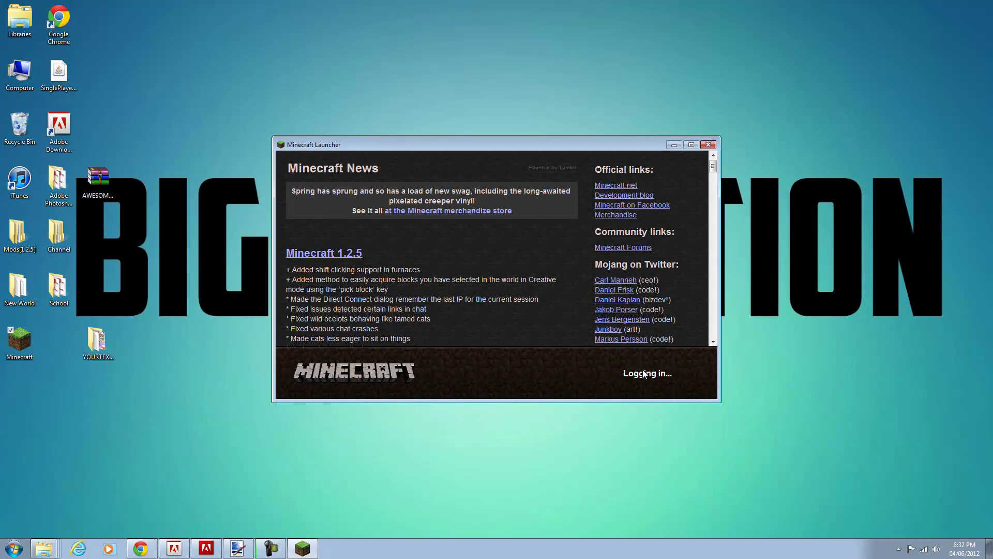
{"action": "left_click", "coordinate": [691, 382]}
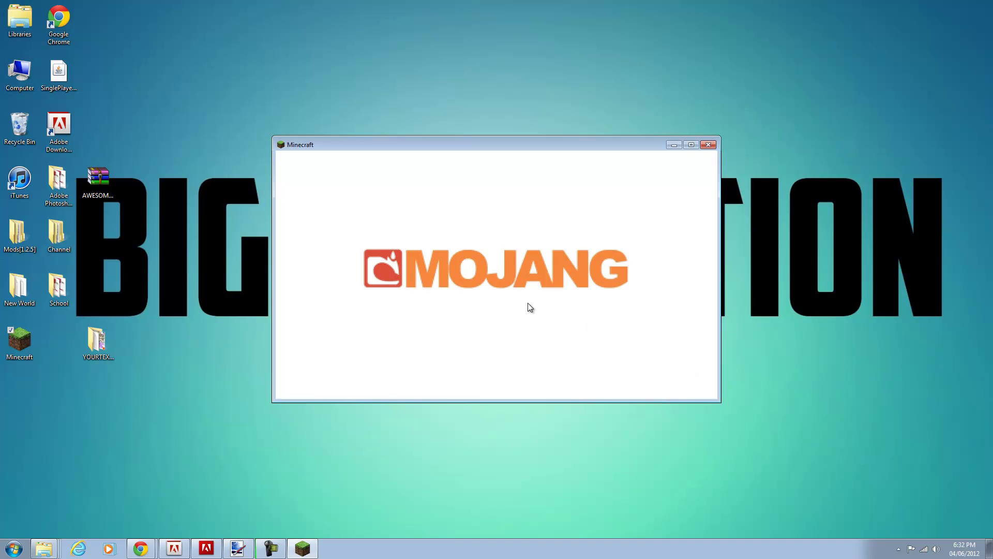
{"action": "left_click", "coordinate": [526, 323]}
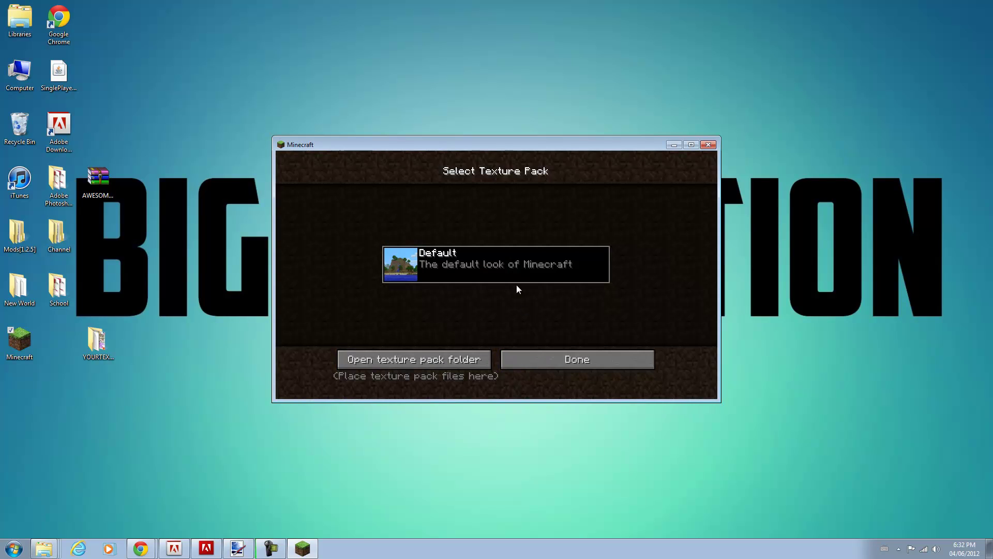
Step: Paste AWESOMECOOKIES.zip into Minecraft's texturepacks folder, then close that folder window
{"action": "left_click", "coordinate": [455, 359]}
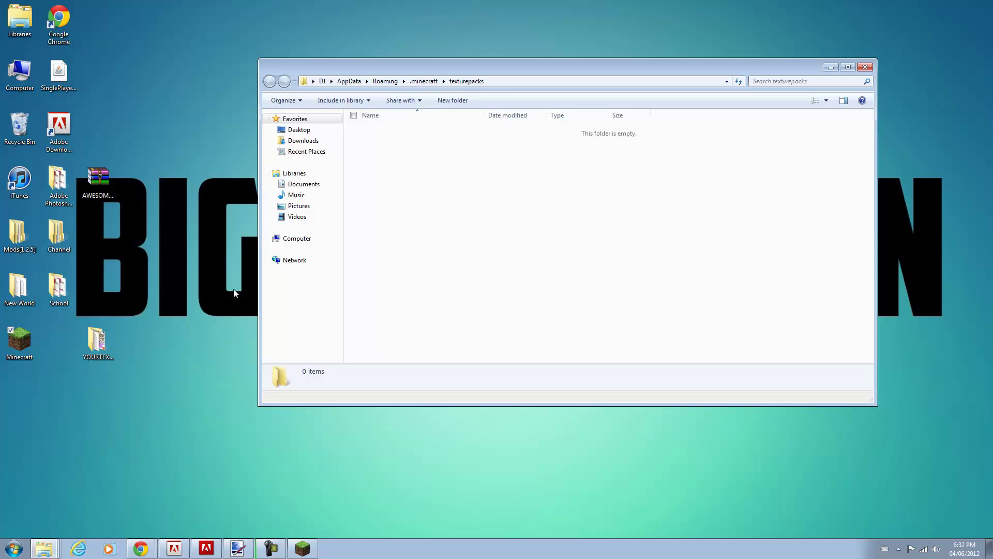
{"action": "key", "text": "ctrl+v"}
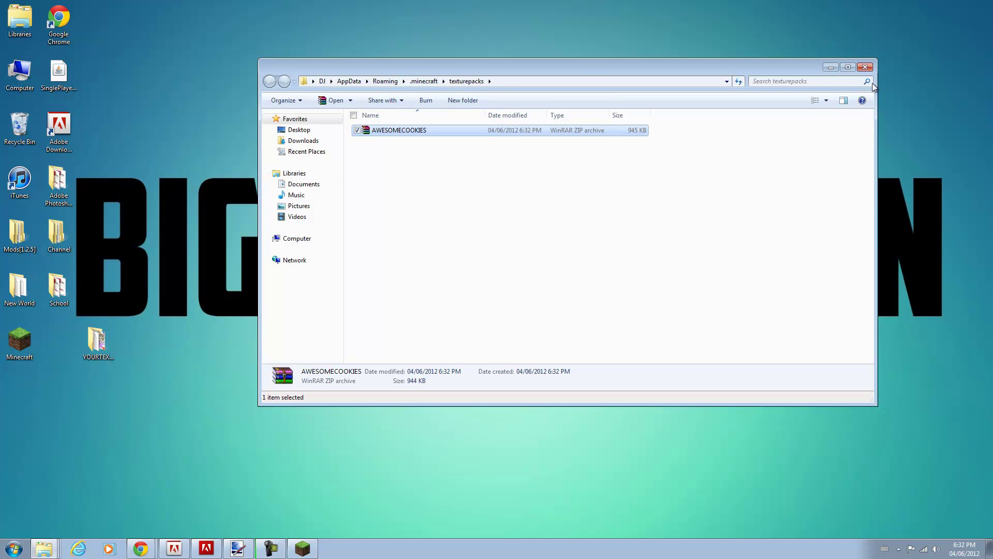
{"action": "left_click", "coordinate": [864, 67]}
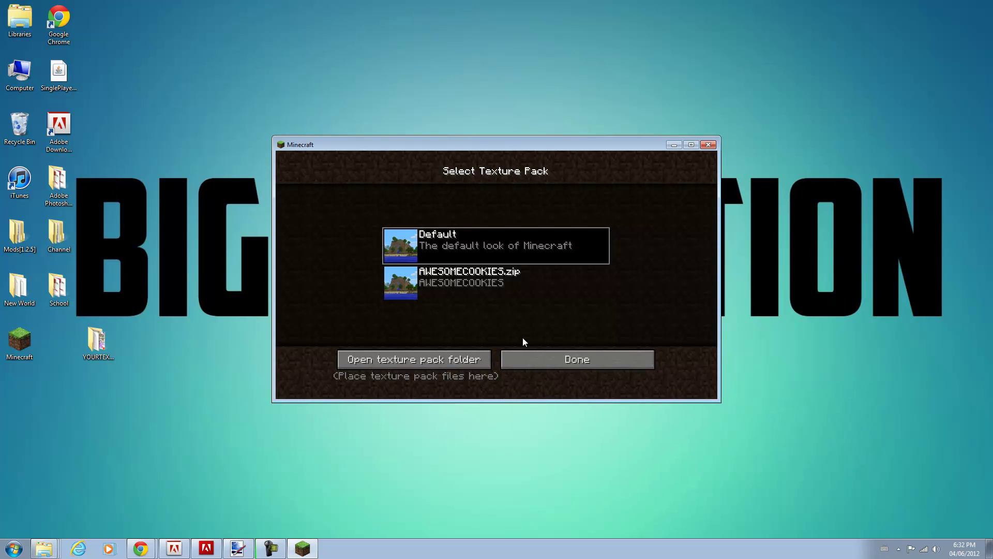
Step: Select AWESOMECOOKIES.zip as the texture pack and go to the Singleplayer world list
{"action": "left_click", "coordinate": [495, 291]}
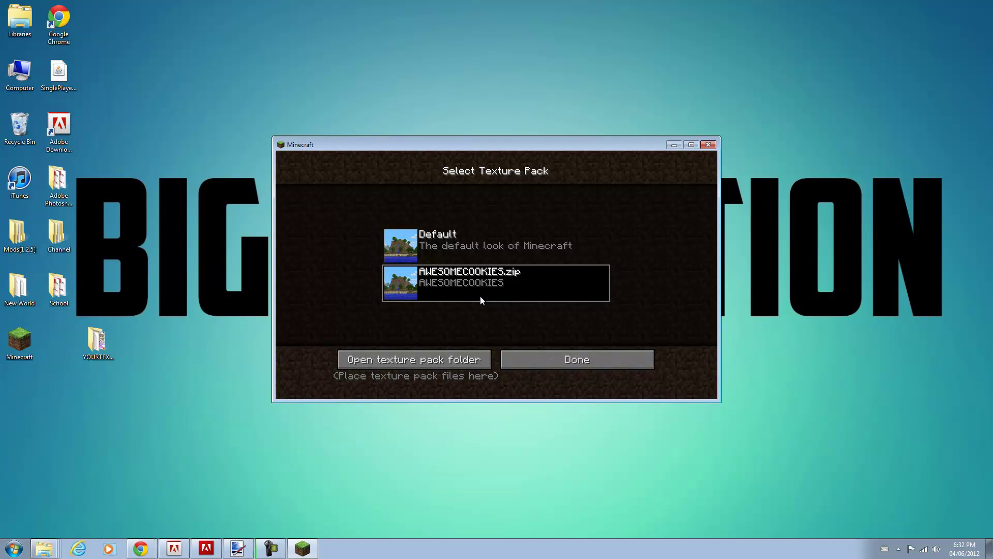
{"action": "left_click", "coordinate": [543, 357]}
{"action": "left_click", "coordinate": [530, 270]}
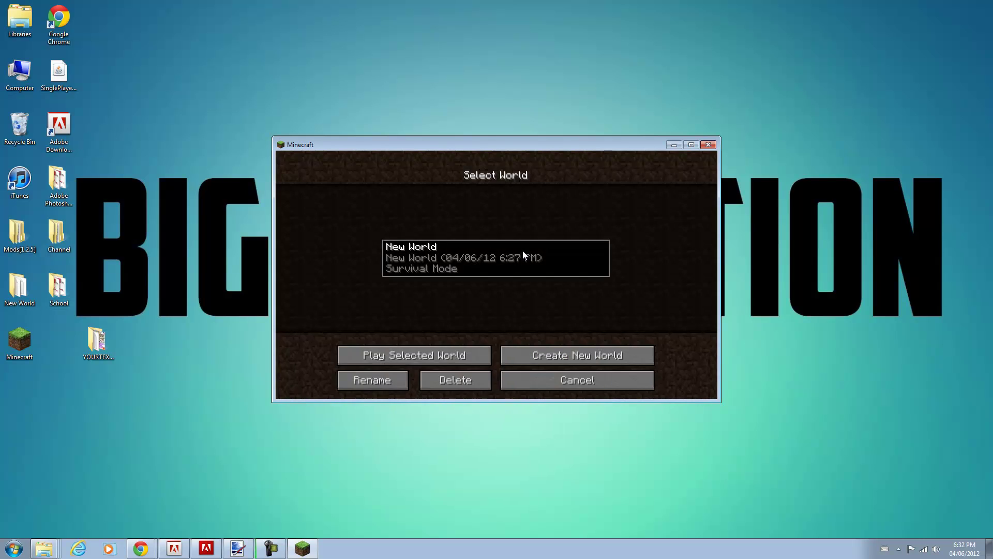
Step: Load New World, walk the snowfield, and break two snow blocks to inspect the scribbled textures
{"action": "double_click", "coordinate": [522, 251]}
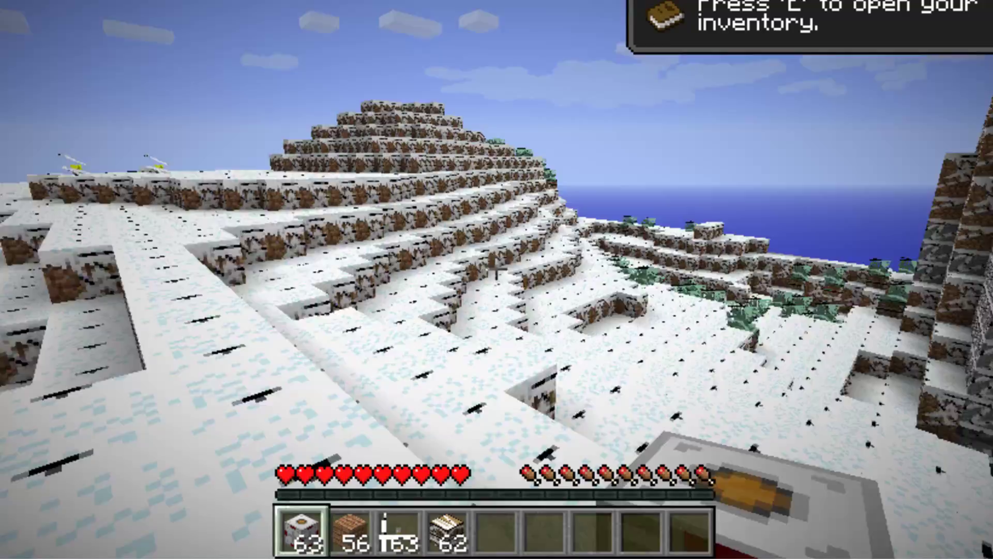
{"action": "scroll", "coordinate": [496, 279], "scroll_direction": "down", "scroll_amount": 4}
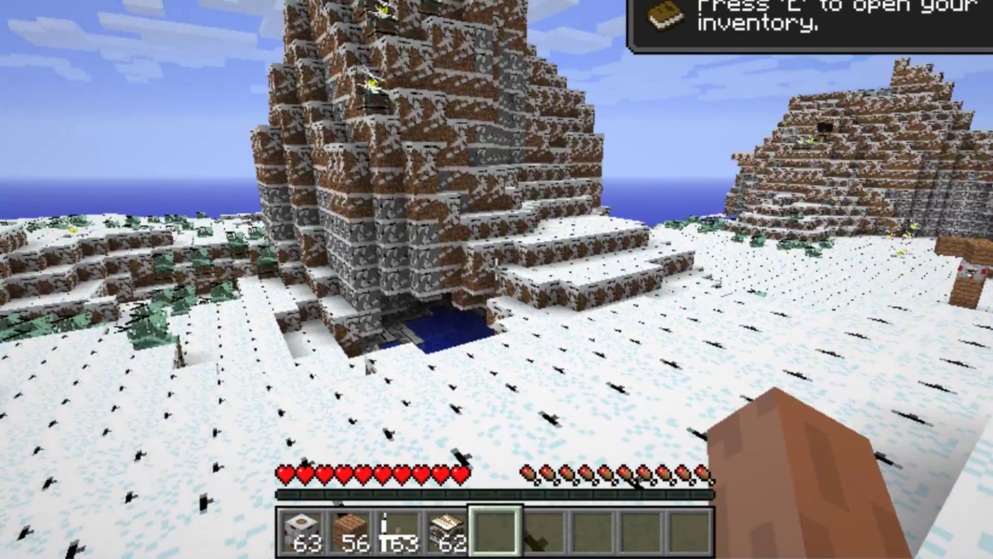
{"action": "key", "text": "s"}
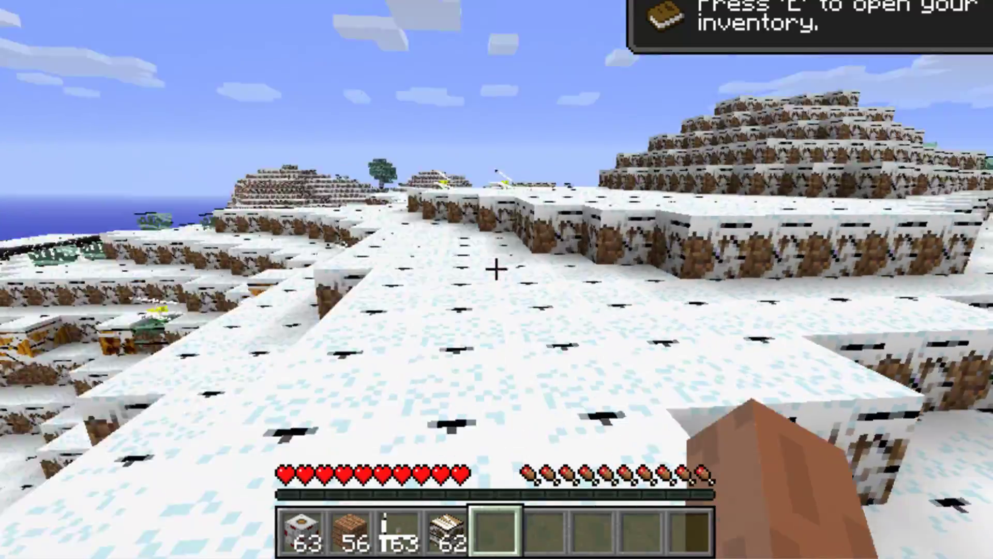
{"action": "key", "text": "w"}
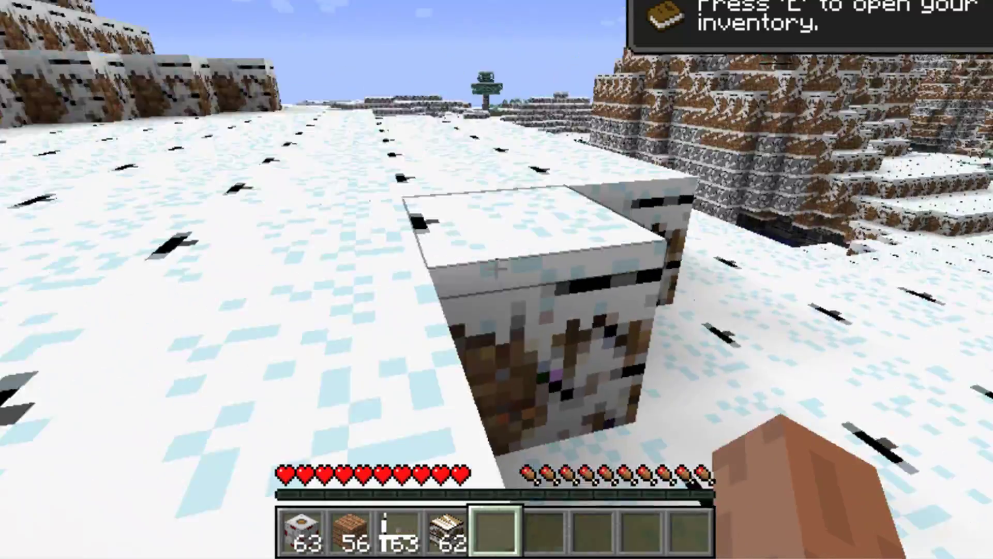
{"action": "left_click", "coordinate": [497, 279]}
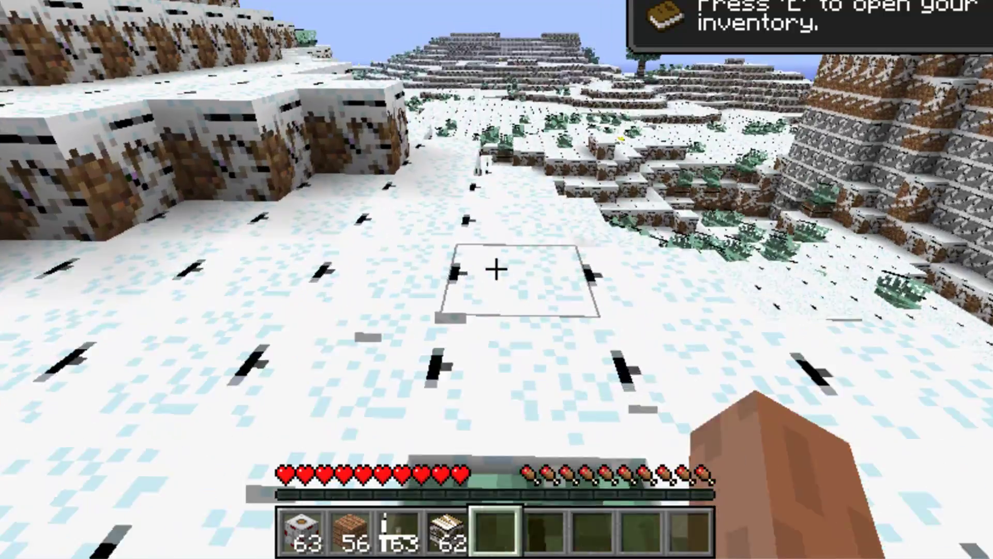
{"action": "key", "text": "w"}
{"action": "left_click", "coordinate": [497, 279]}
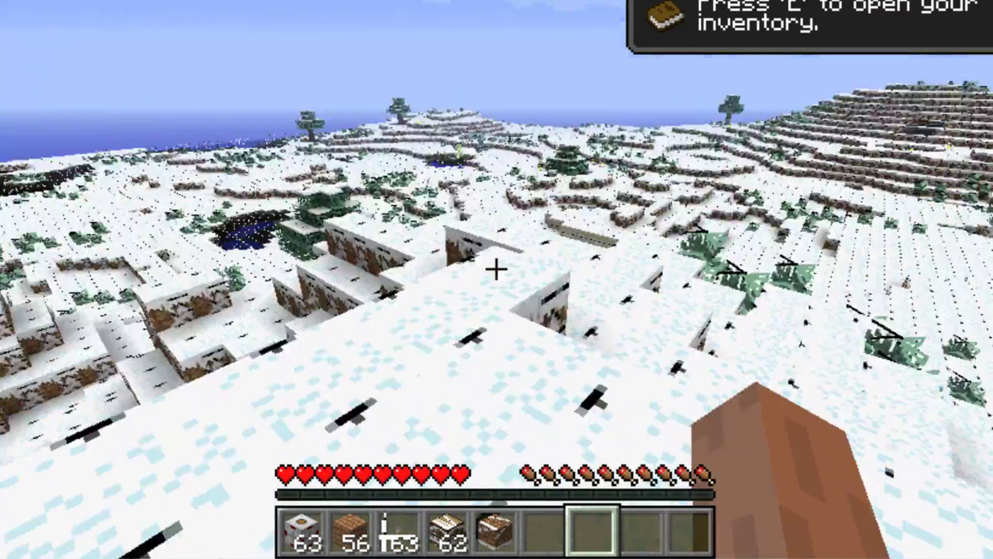
{"action": "key", "text": "w"}
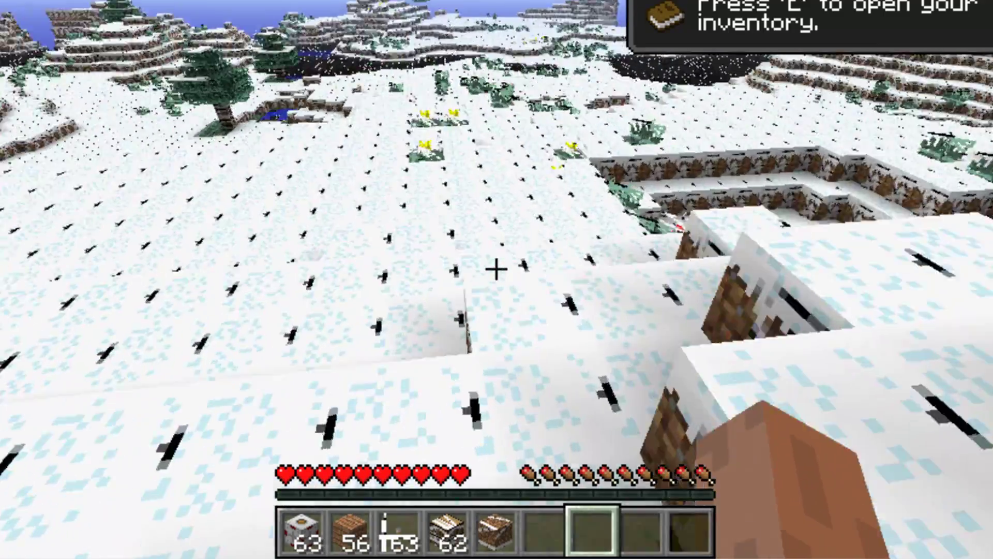
{"action": "key", "text": "1"}
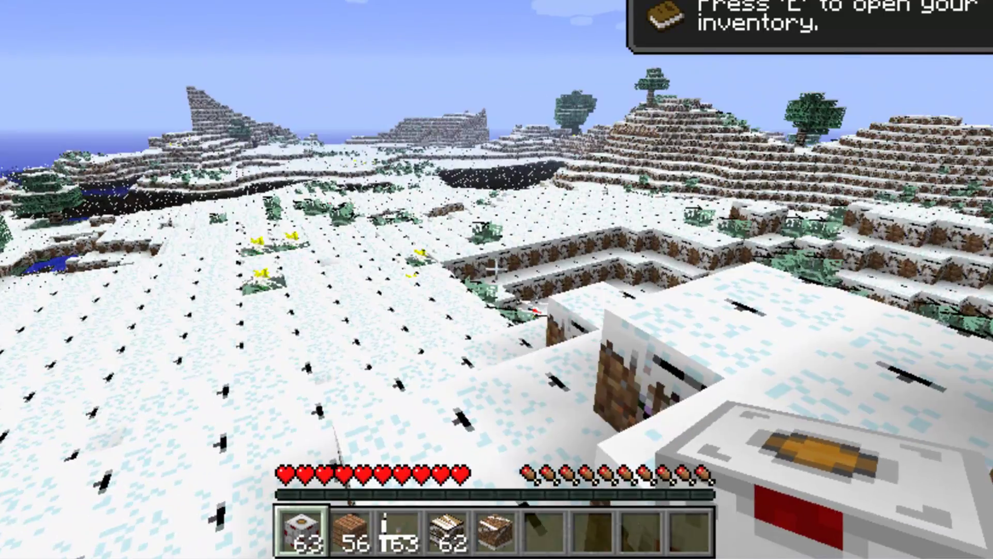